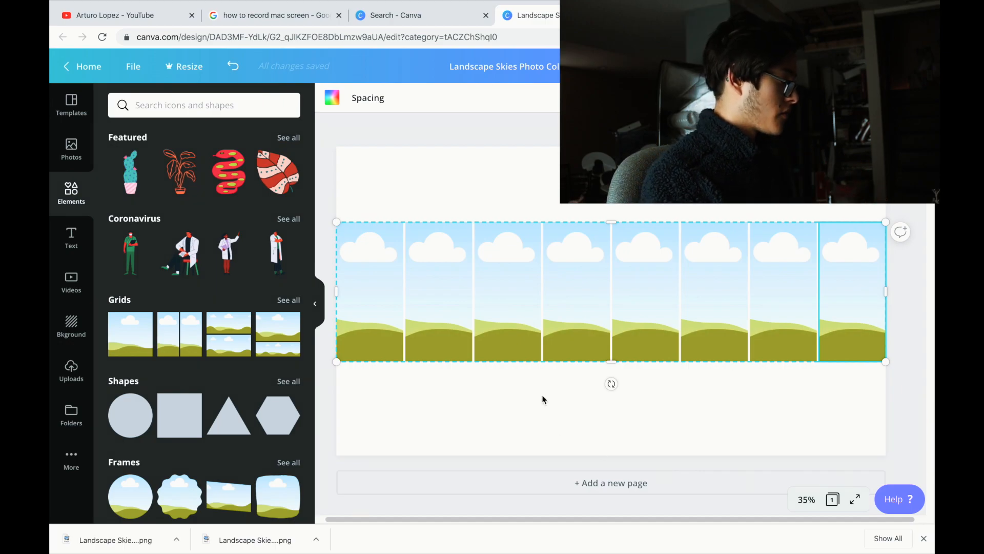
Return to the home page, search for "you" and open the suggested YouTube Channel Art templates
left_click(419, 23)
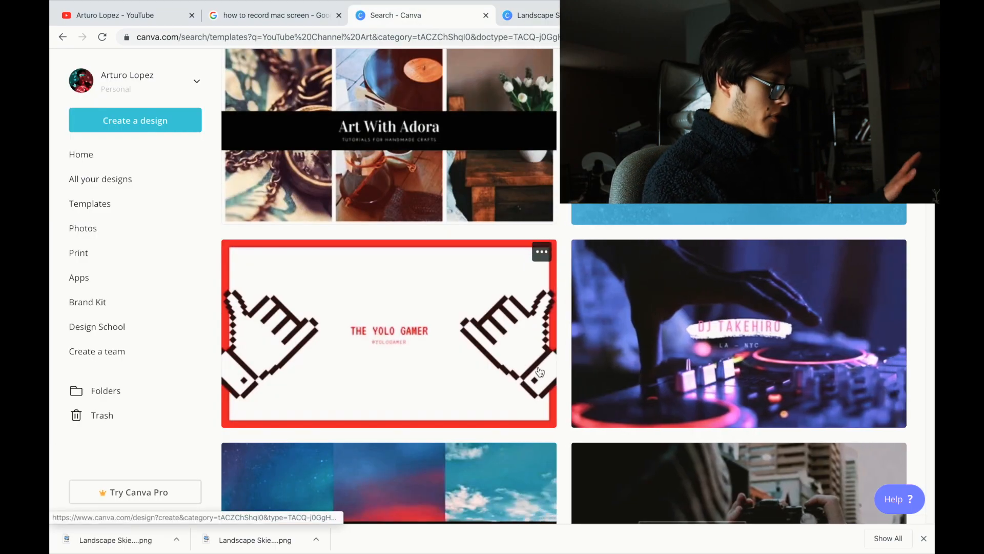
scroll(263, 237, "up", 6)
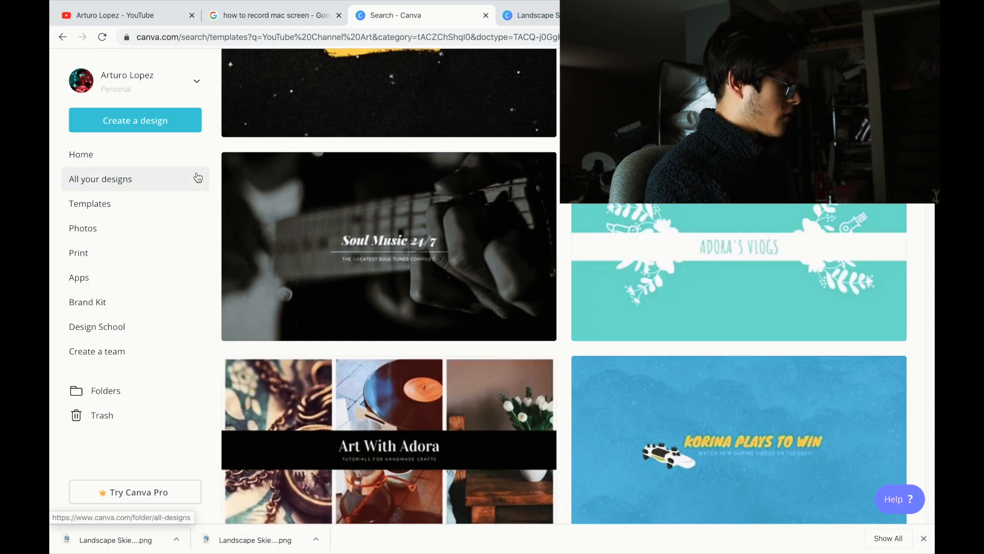
left_click(81, 154)
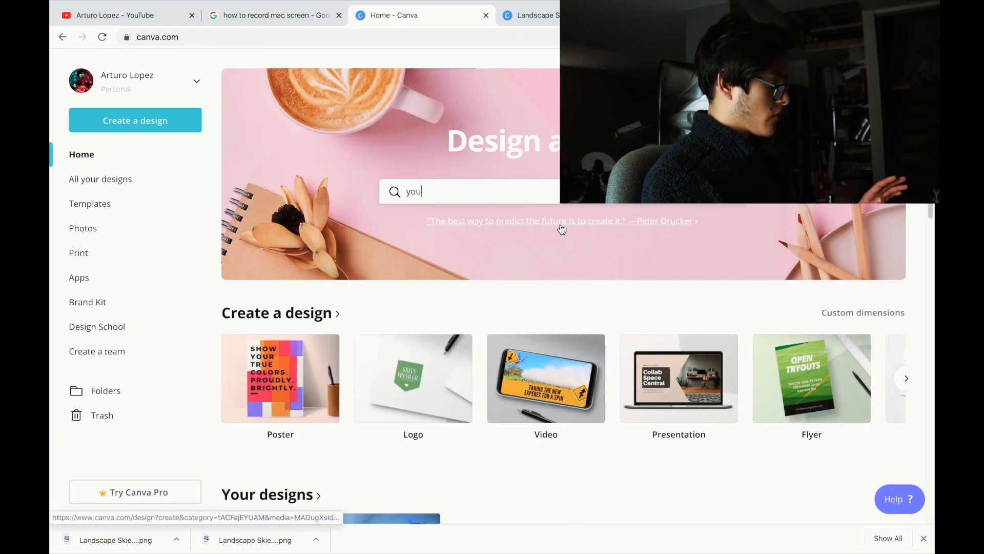
scroll(564, 289, "down", 10)
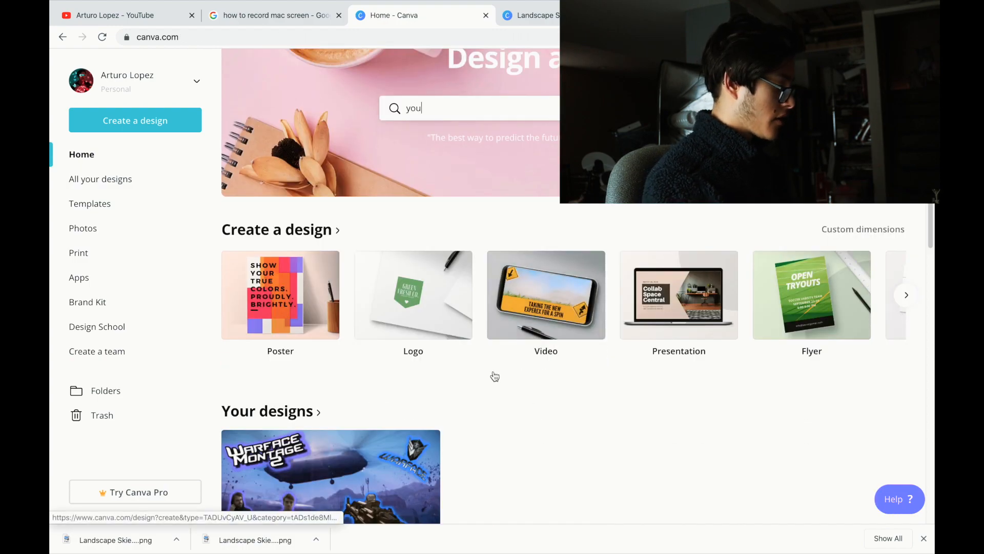
scroll(534, 277, "up", 10)
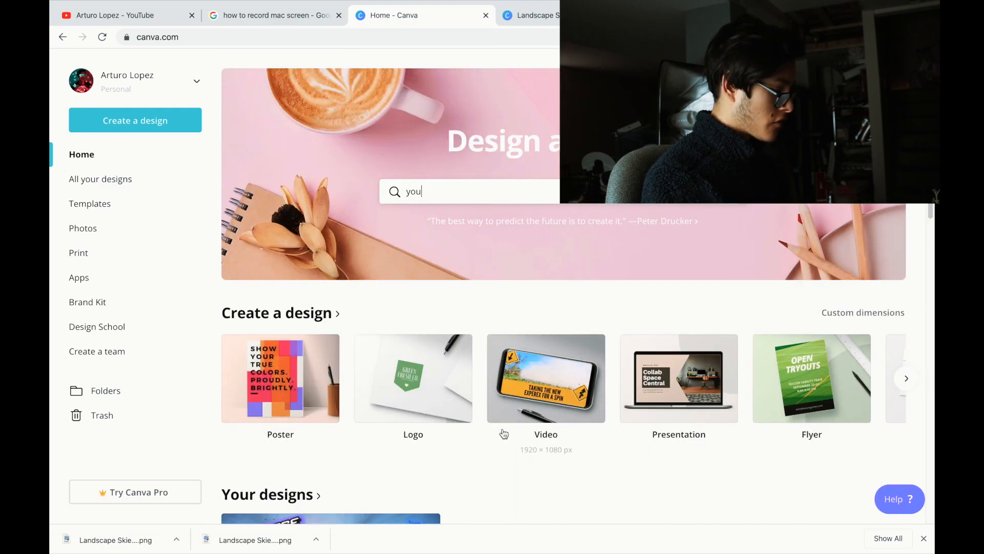
mouse_move(572, 408)
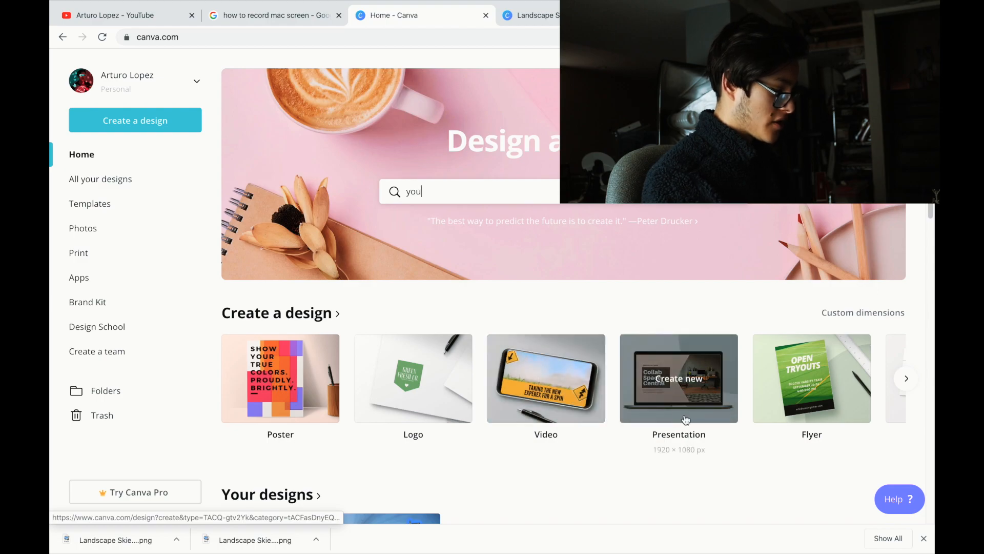
mouse_move(829, 414)
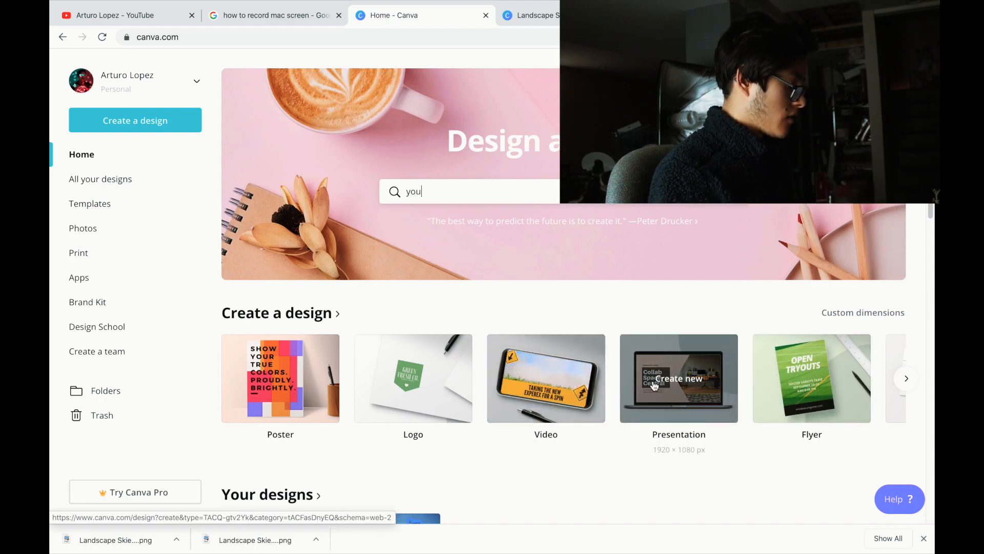
key("BackSpace")
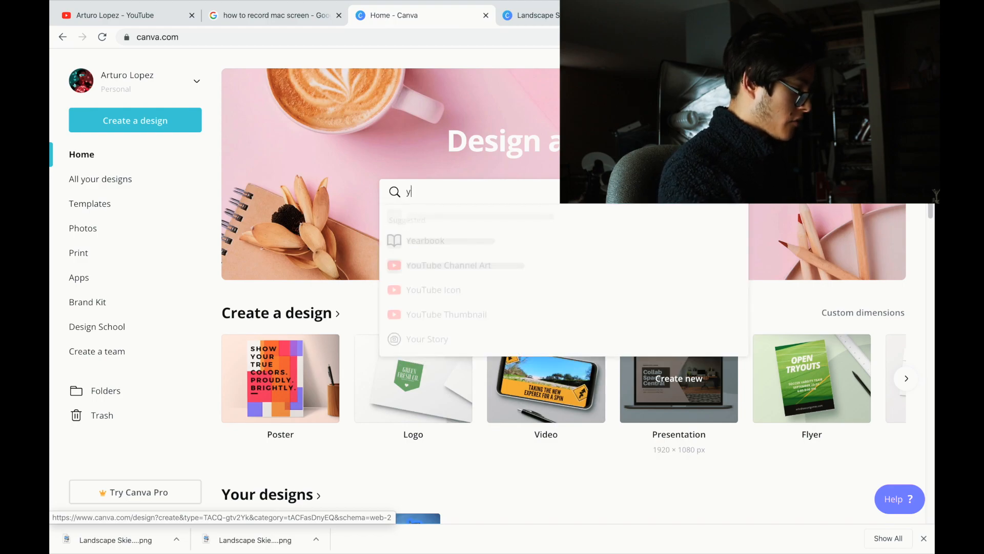
type("u")
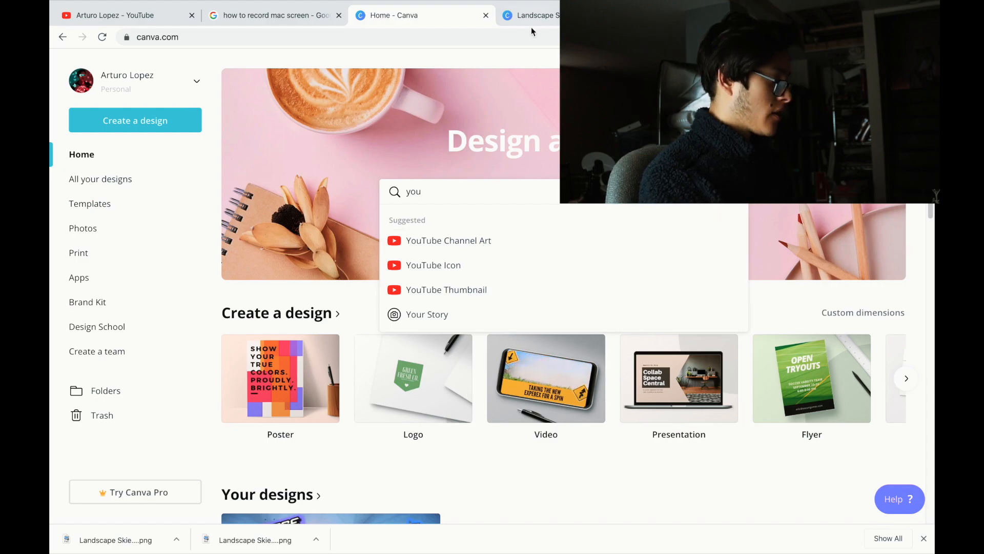
left_click(476, 240)
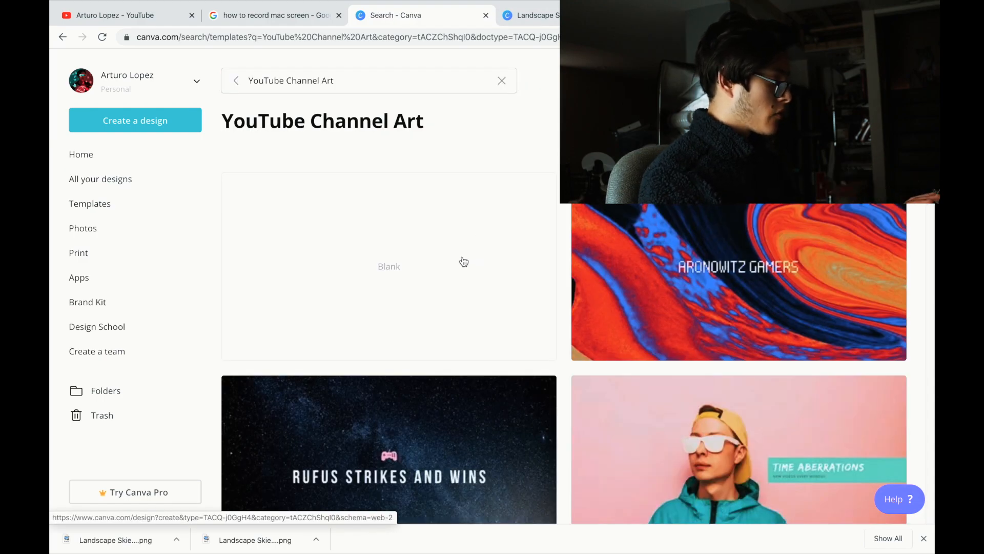
Browse the YouTube Channel Art templates and create a blank channel art design
scroll(477, 256, "down", 20)
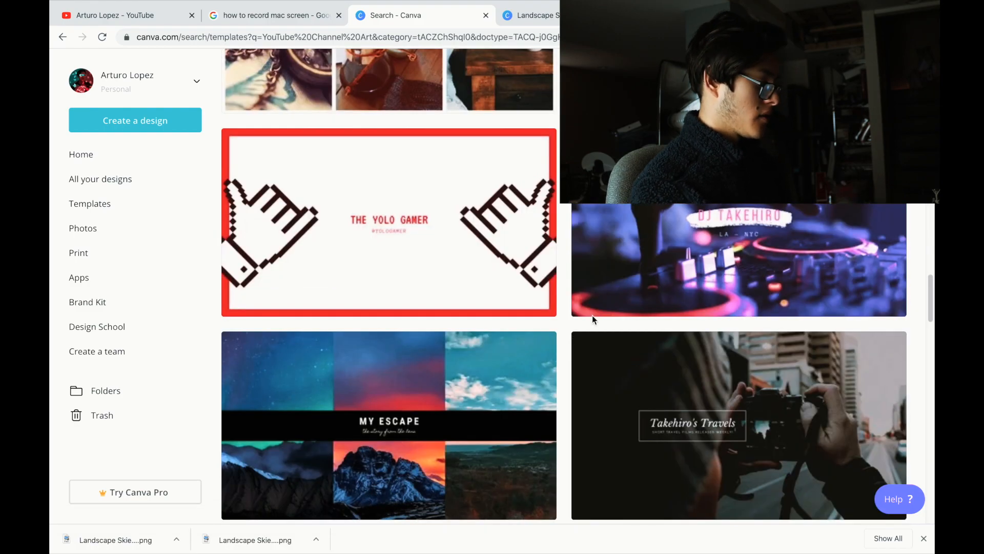
scroll(589, 317, "down", 15)
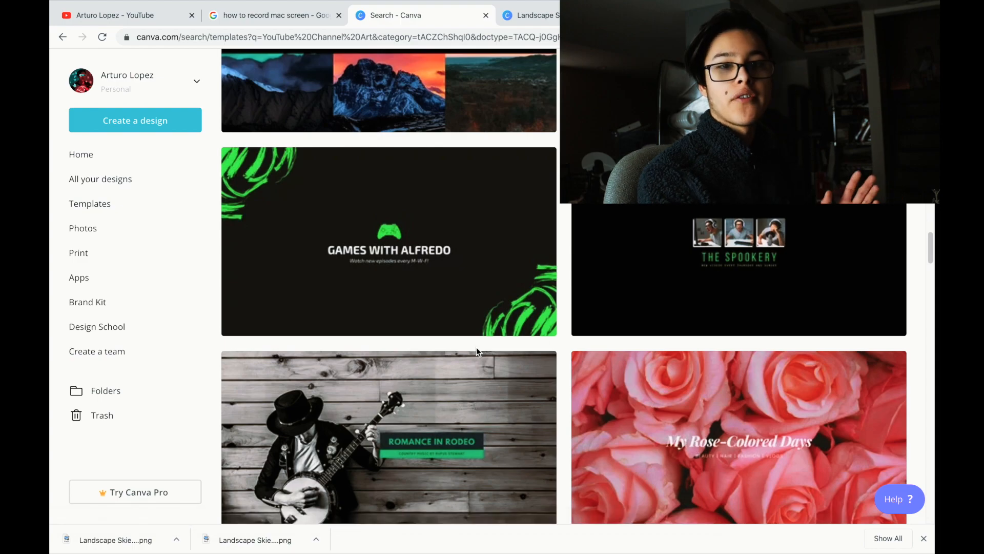
scroll(473, 355, "up", 1)
scroll(472, 354, "up", 15)
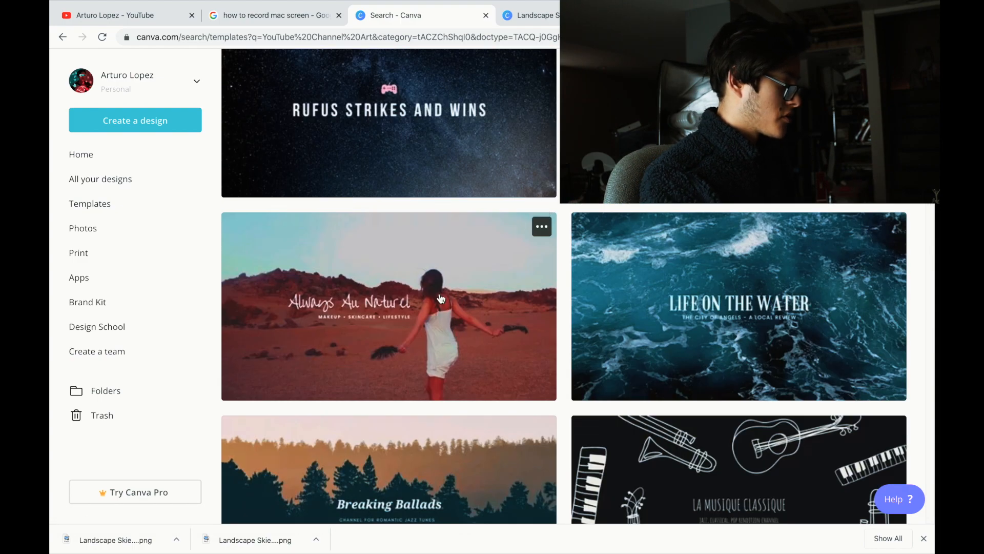
scroll(444, 305, "up", 7)
left_click(402, 318)
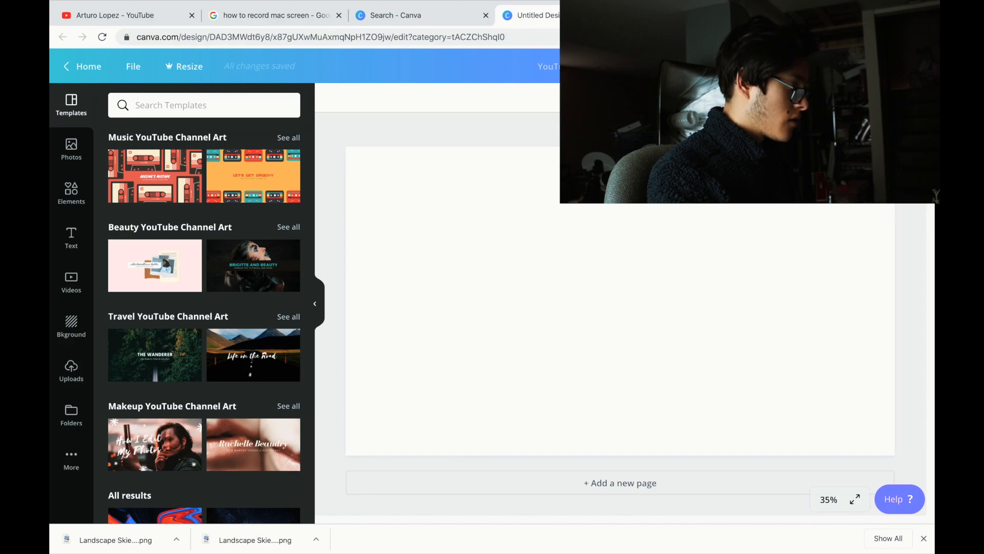
Close the blank design, return to the Landscape Skies design and show all grid elements
key("super+w")
left_click(533, 15)
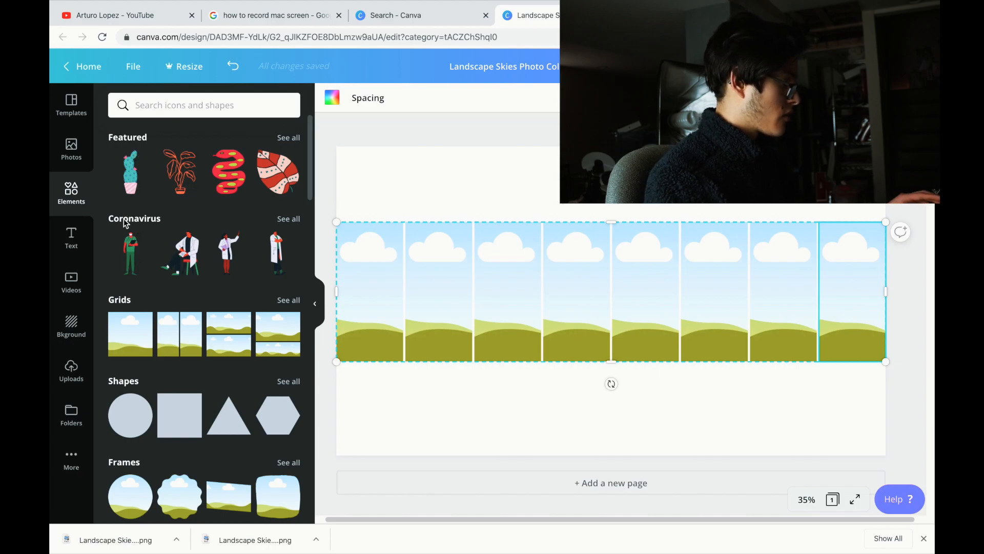
left_click(71, 104)
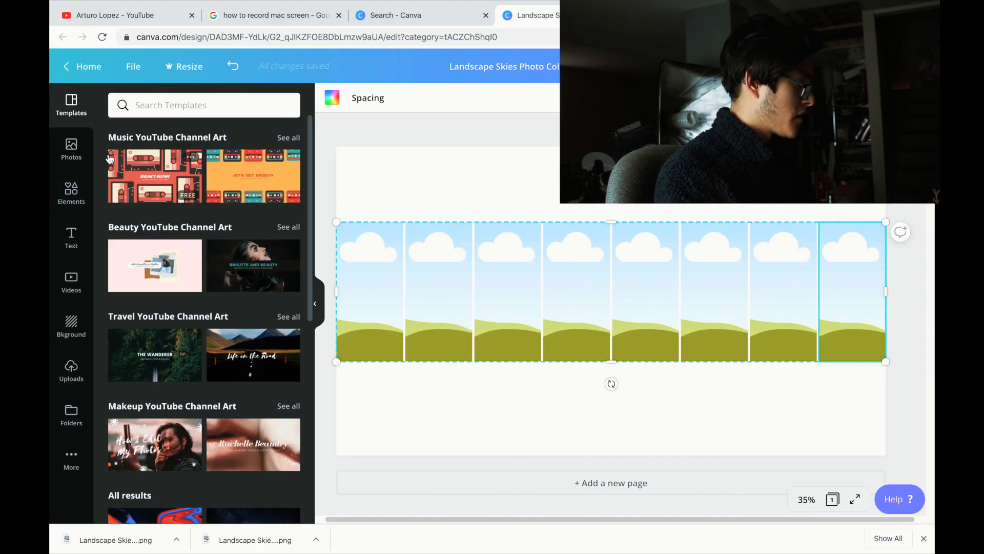
left_click(75, 190)
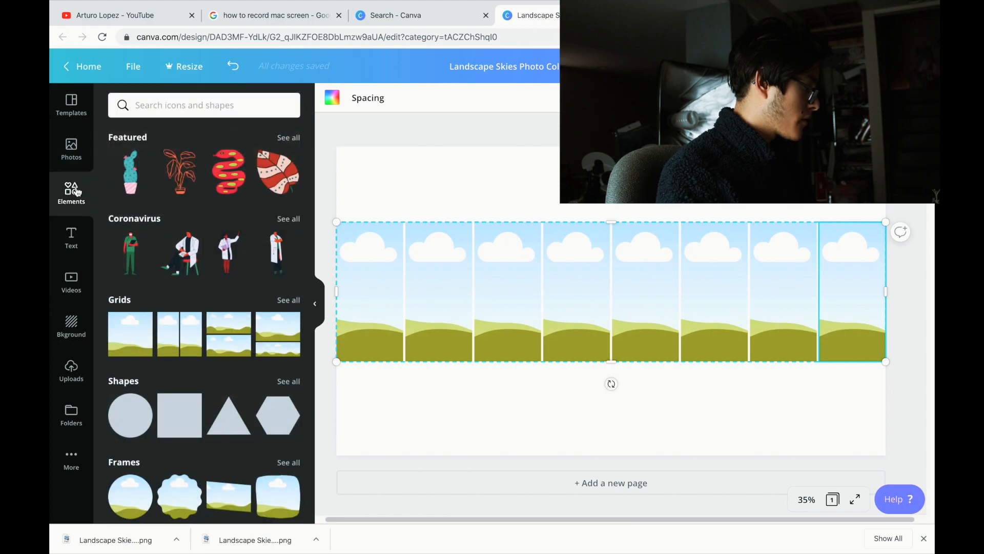
left_click(290, 299)
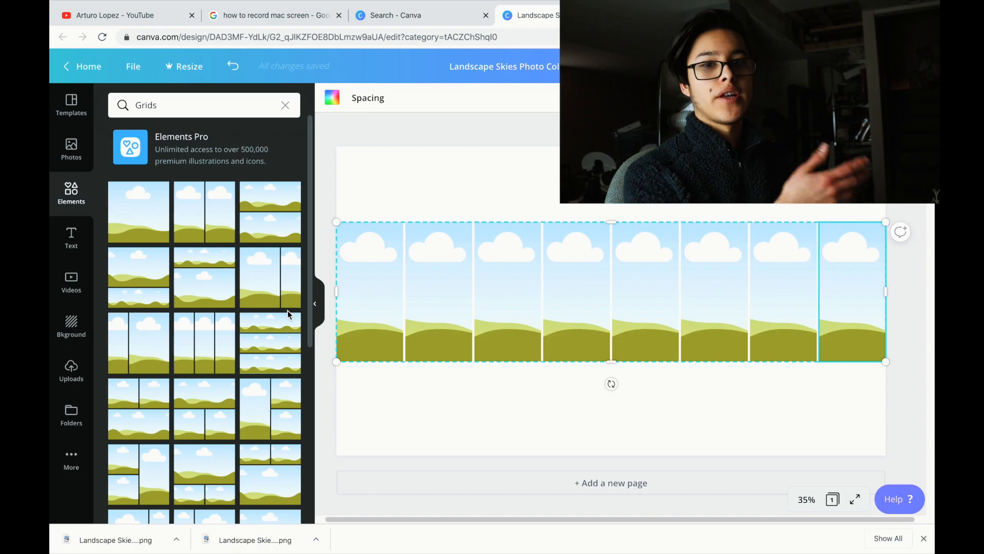
Try adding the seven-column vertical grid to the page and undo its insertion
scroll(246, 365, "down", 5)
scroll(246, 365, "down", 5)
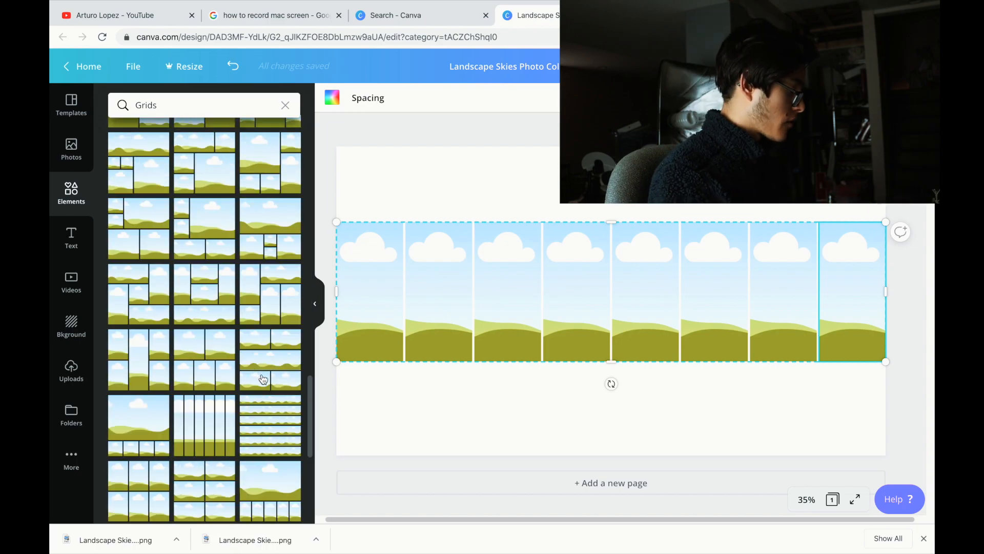
scroll(262, 379, "down", 3)
scroll(206, 360, "down", 5)
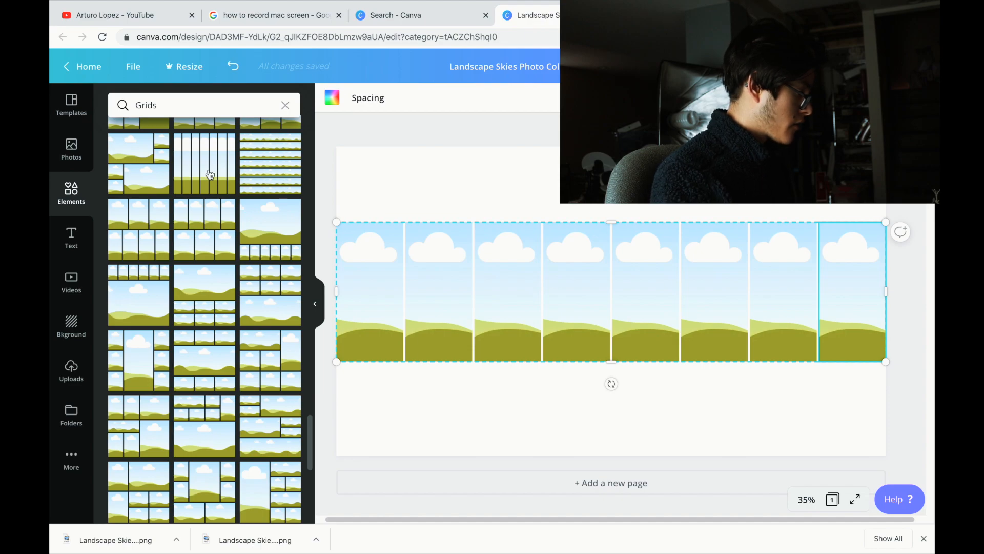
left_click(210, 176)
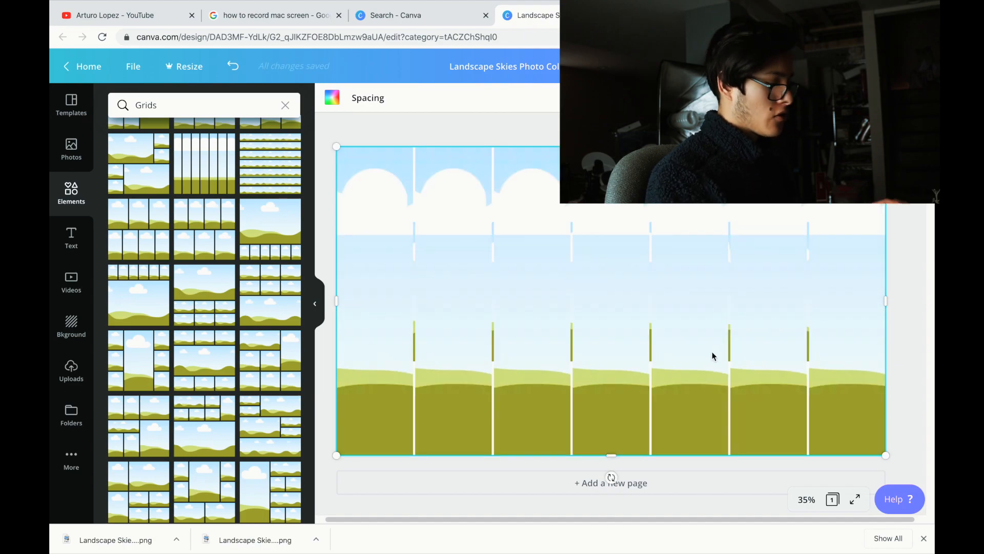
left_click(233, 67)
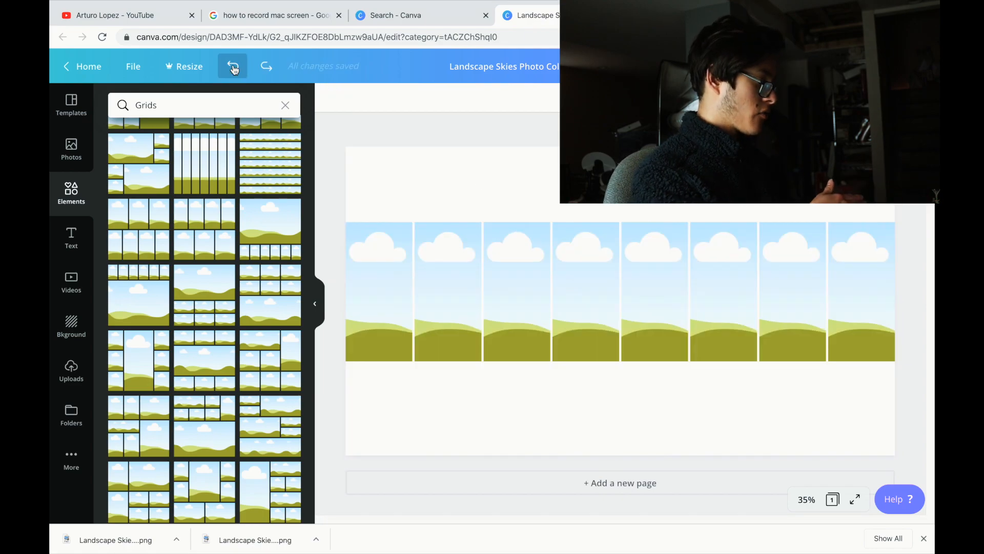
Select the existing eight-column grid on the page and show the uploaded images
left_click(533, 300)
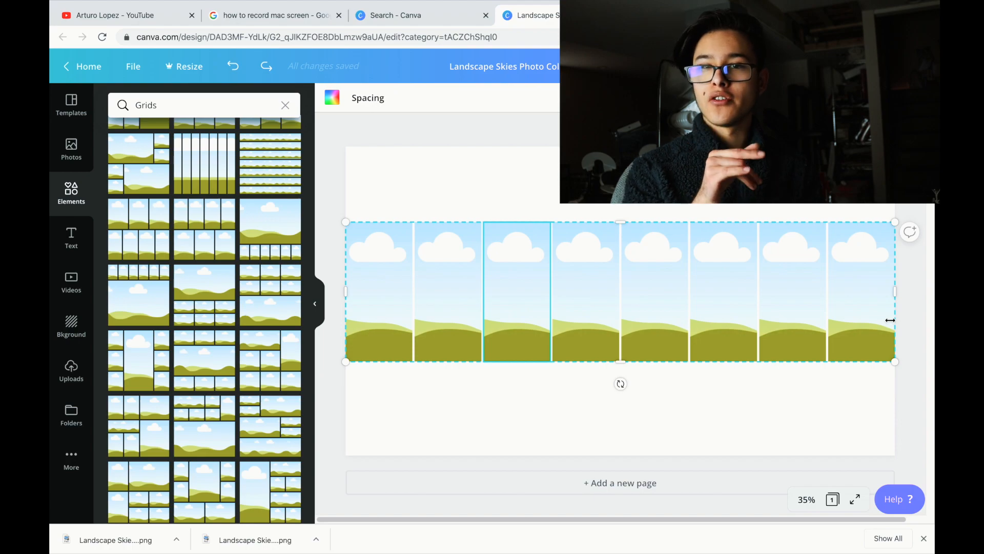
left_click(71, 370)
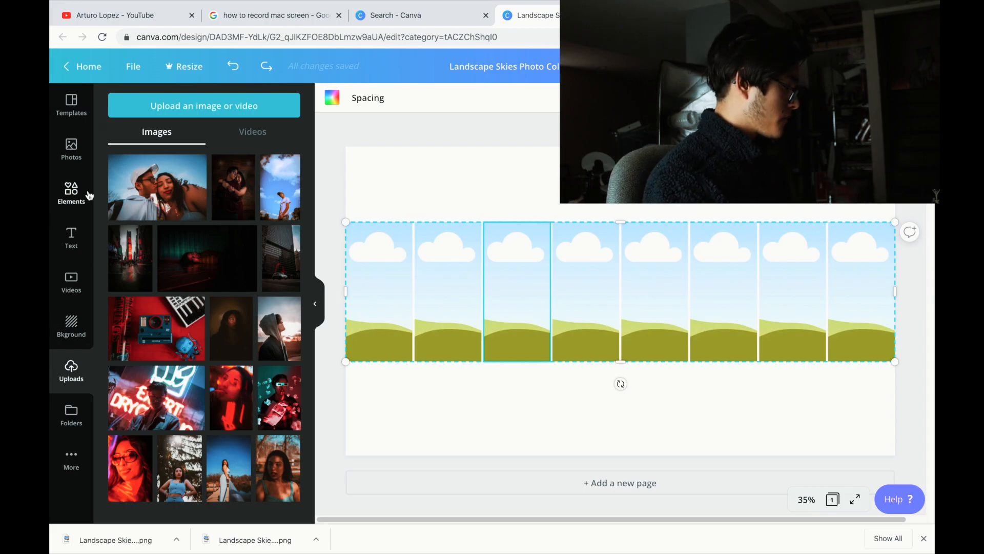
left_click(217, 114)
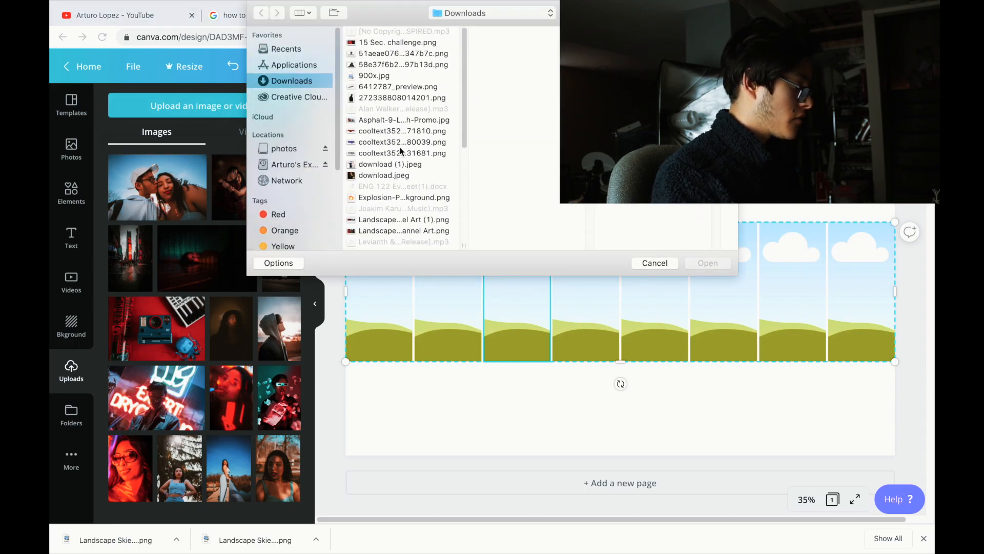
scroll(399, 143, "down", 5)
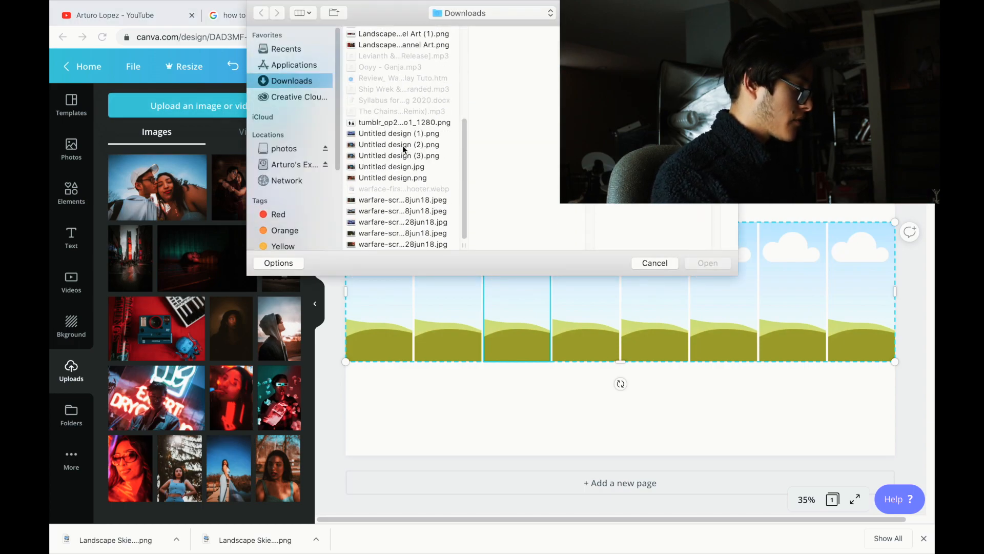
left_click(655, 263)
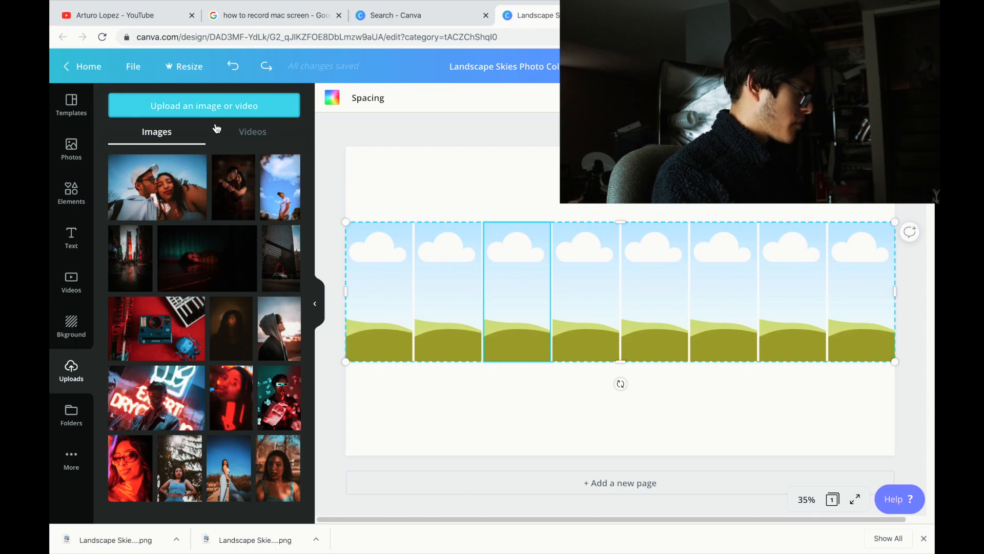
Upload the image "15 Sec. challenge.png" from the Downloads folder
left_click(218, 111)
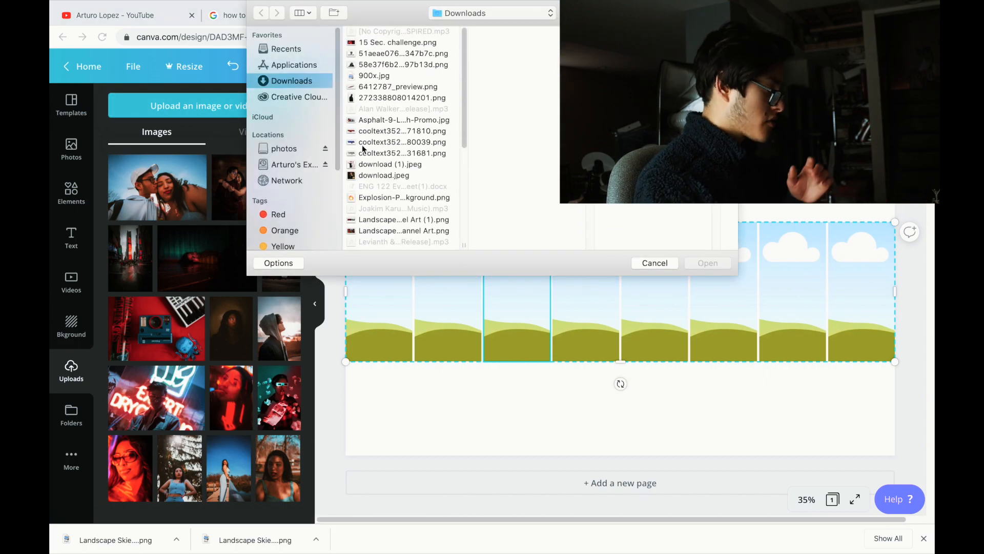
left_click(380, 43)
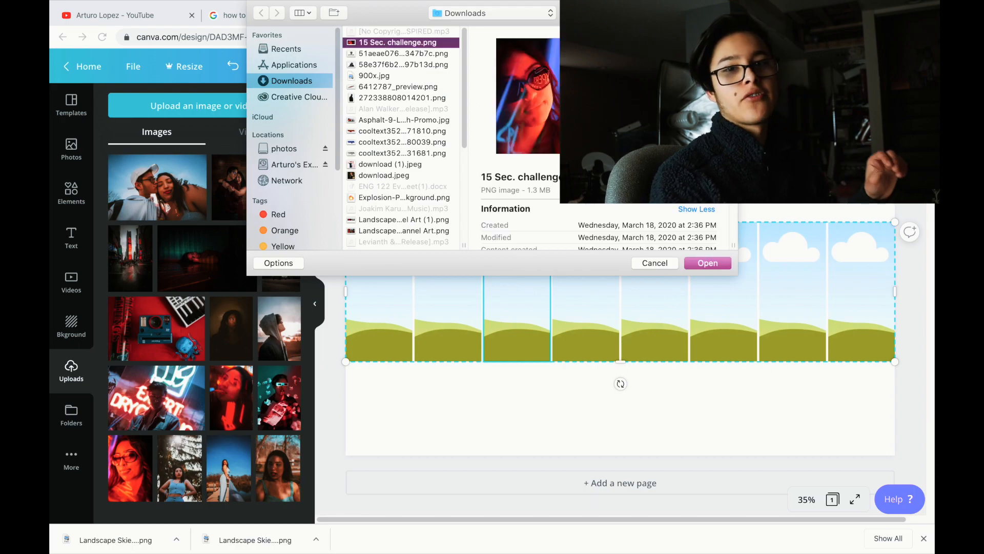
left_click(708, 263)
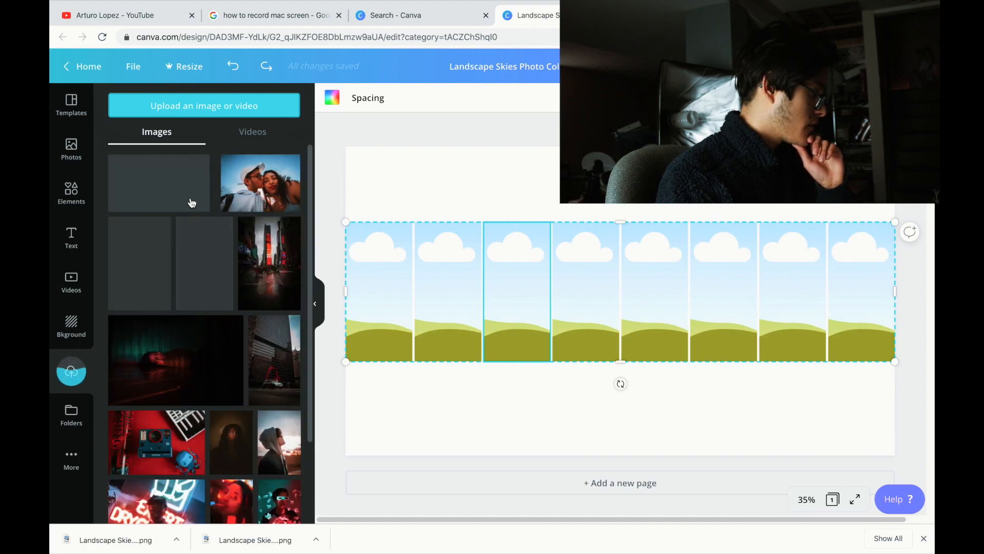
mouse_move(153, 185)
left_mouse_down()
mouse_move(347, 257)
mouse_move(224, 192)
mouse_move(158, 194)
left_mouse_up()
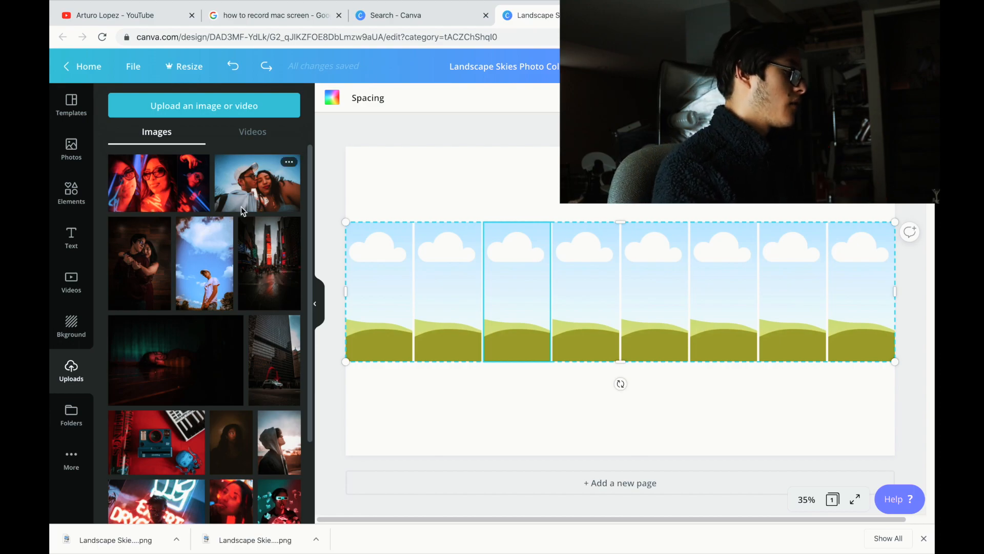
Try adding the city street photo with red billboards as a loose image on the page and undo it
left_click(267, 274)
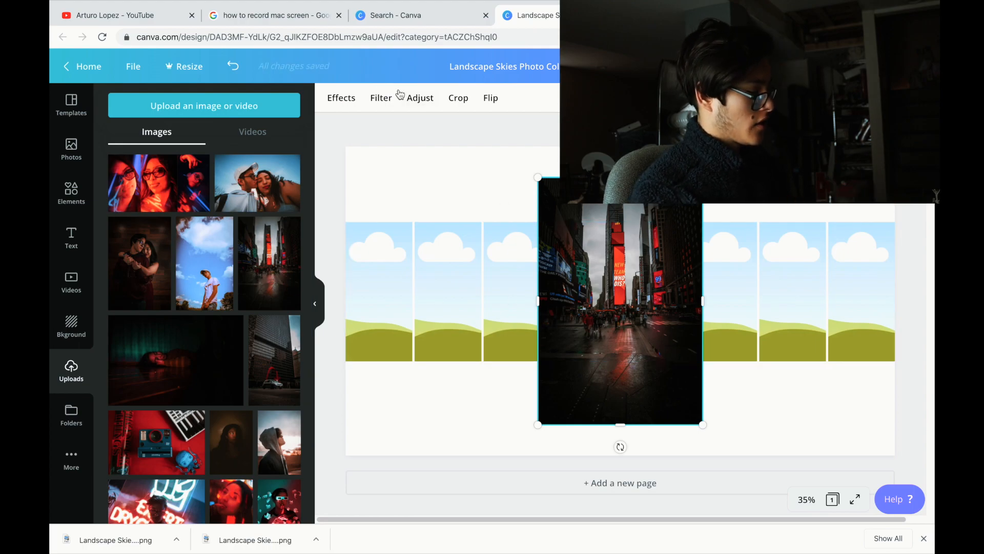
left_click(232, 66)
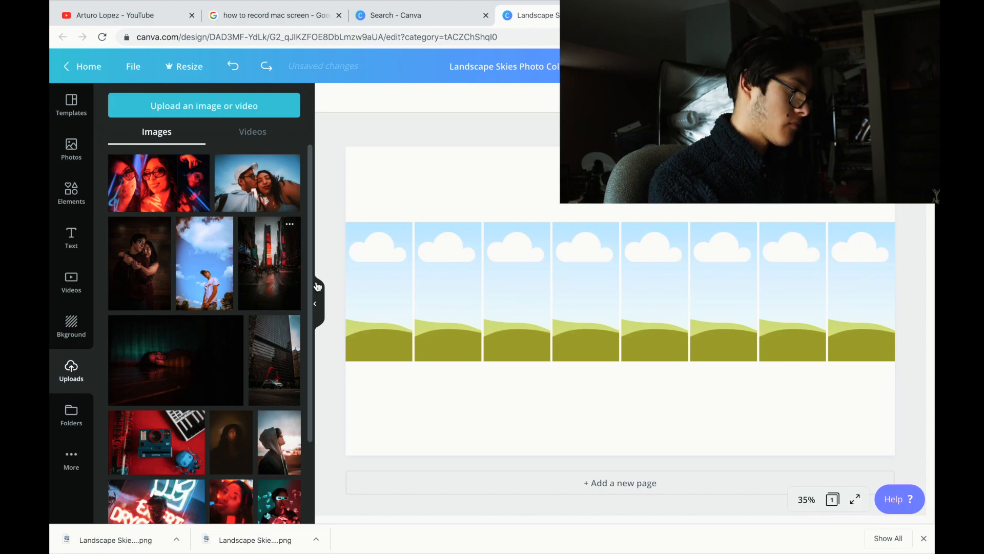
Place the city street photo with red billboards in the grid's last cell and the dark building photo with the car in the first cell
left_click_drag(277, 277, 380, 292)
left_click_drag(877, 306, 884, 300)
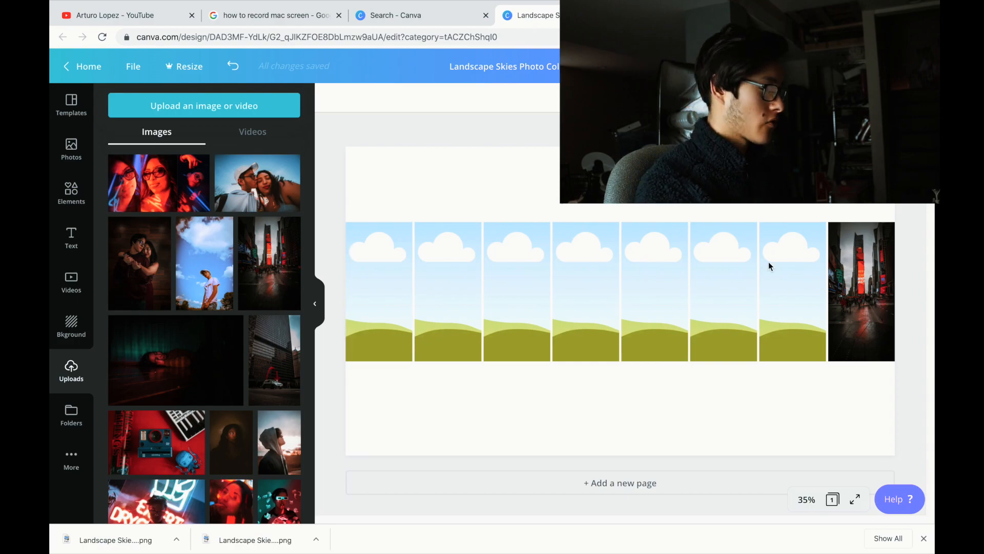
left_click_drag(271, 377, 386, 334)
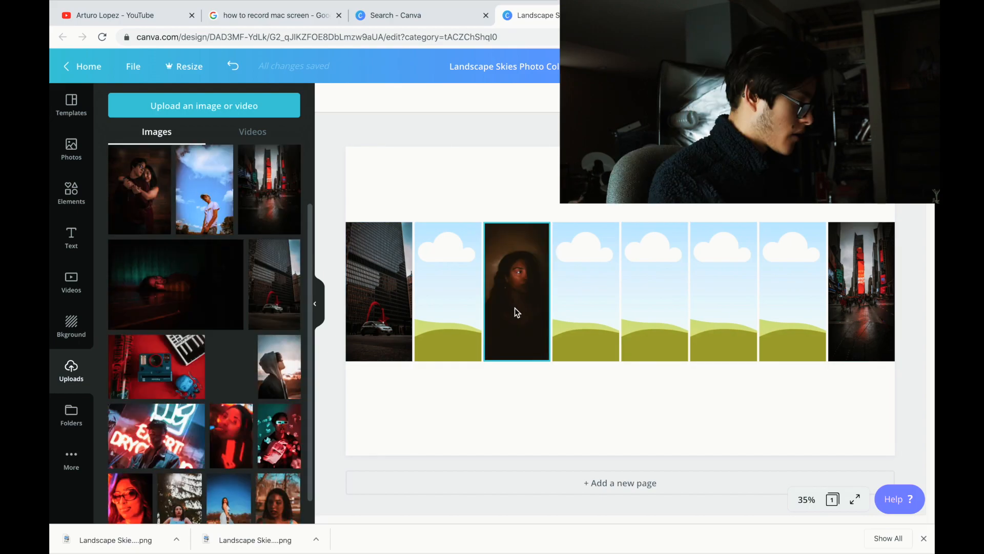
Place the dark portrait of the woman in the grid's third cell and the portrait in the blue top in the second cell
mouse_move(515, 308)
left_mouse_down()
mouse_move(455, 309)
mouse_move(504, 308)
left_mouse_up()
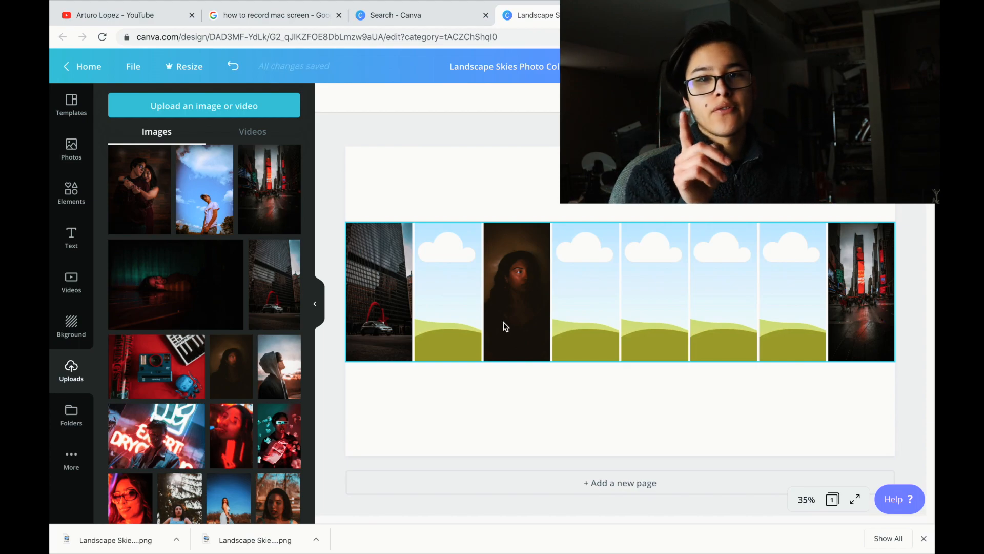
scroll(205, 359, "down", 1)
left_click_drag(279, 467, 437, 297)
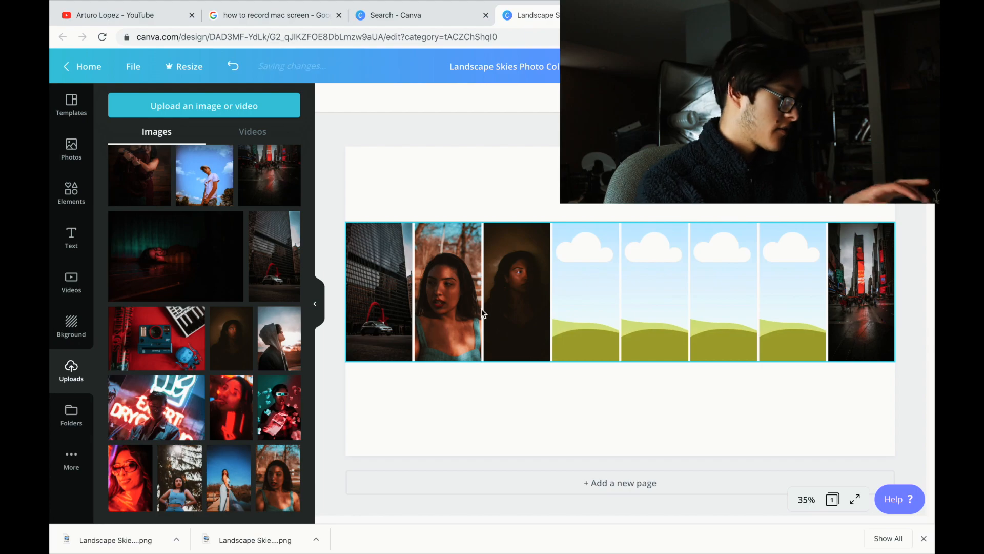
left_click_drag(511, 306, 482, 311)
key("super+z")
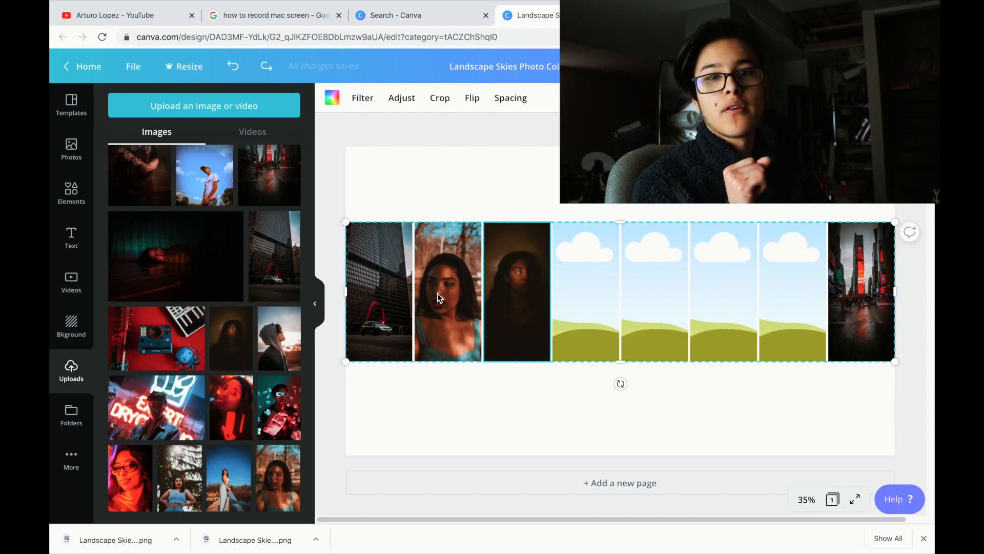
Fill the grid's sixth cell with the hooded man, the seventh with the neon sign portrait, the fourth with the embracing couple and the fifth with the kissing couple
left_click_drag(279, 339, 689, 337)
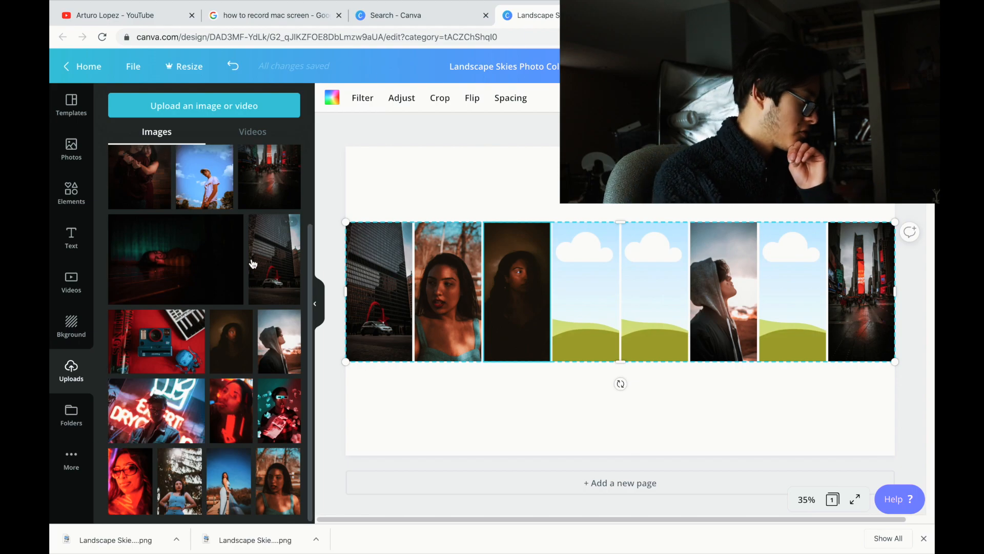
left_click_drag(191, 399, 786, 303)
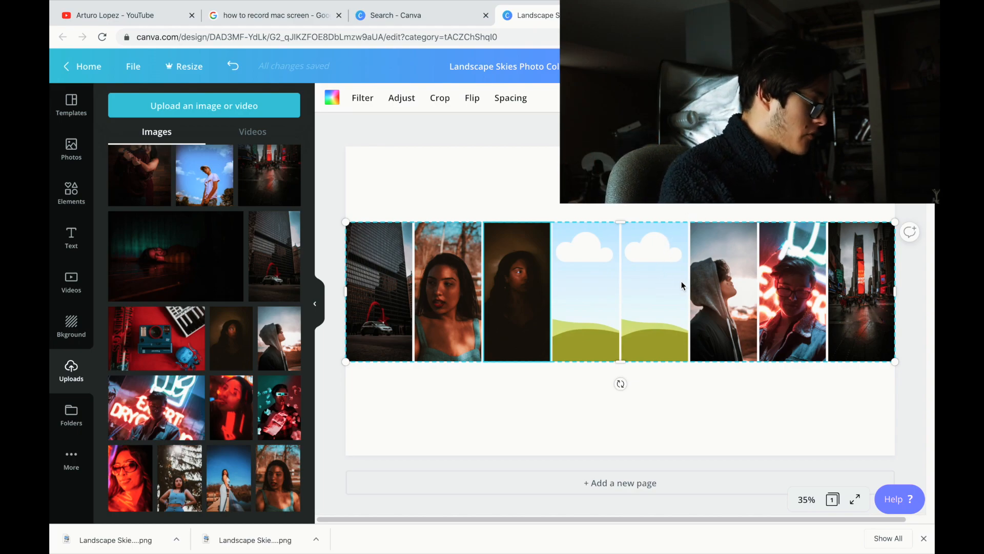
left_click_drag(139, 263, 590, 286)
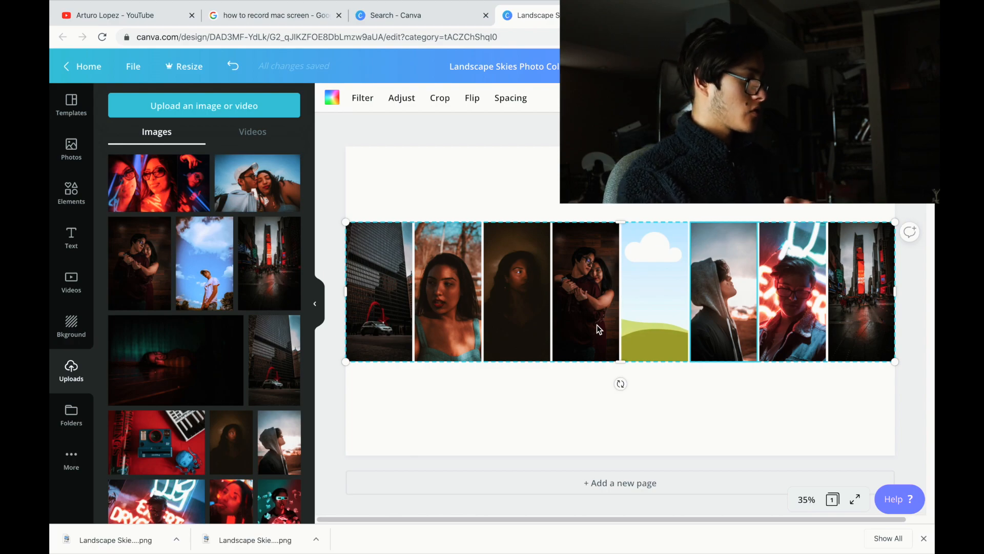
left_click_drag(257, 183, 654, 291)
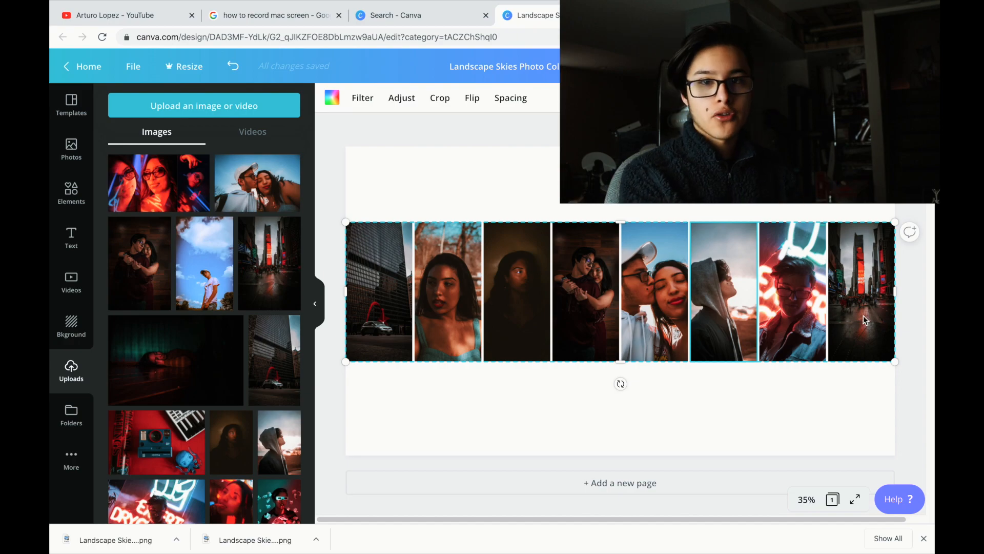
left_click(71, 193)
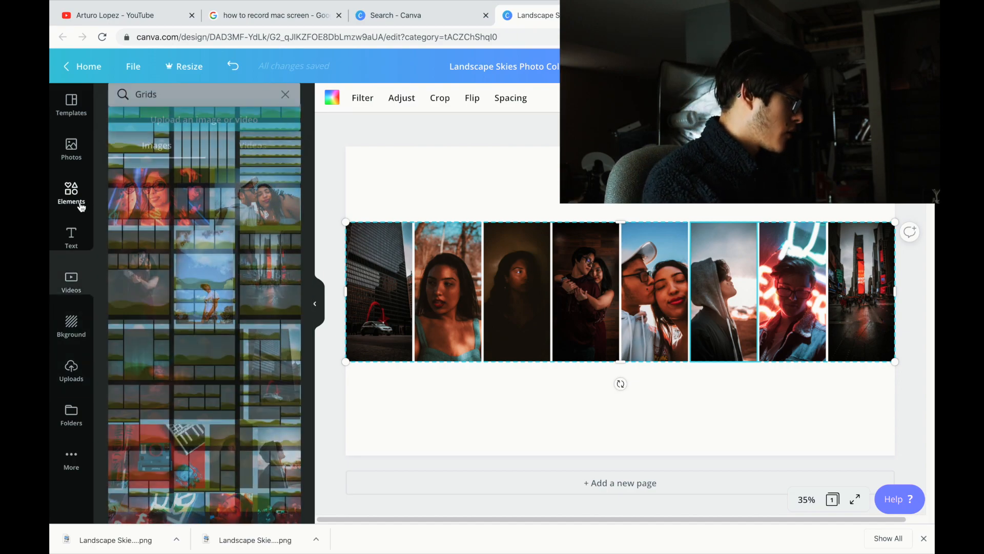
left_click(73, 234)
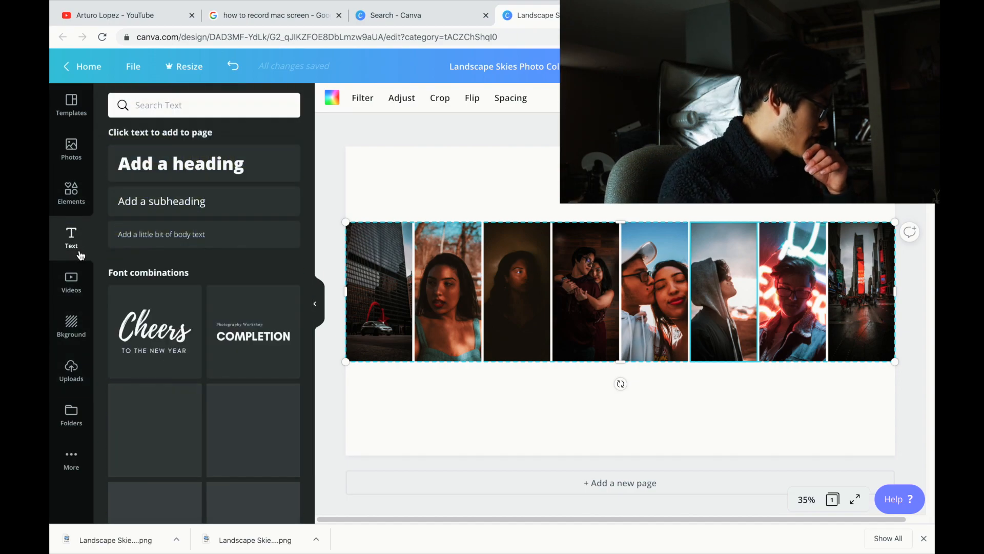
scroll(236, 359, "down", 10)
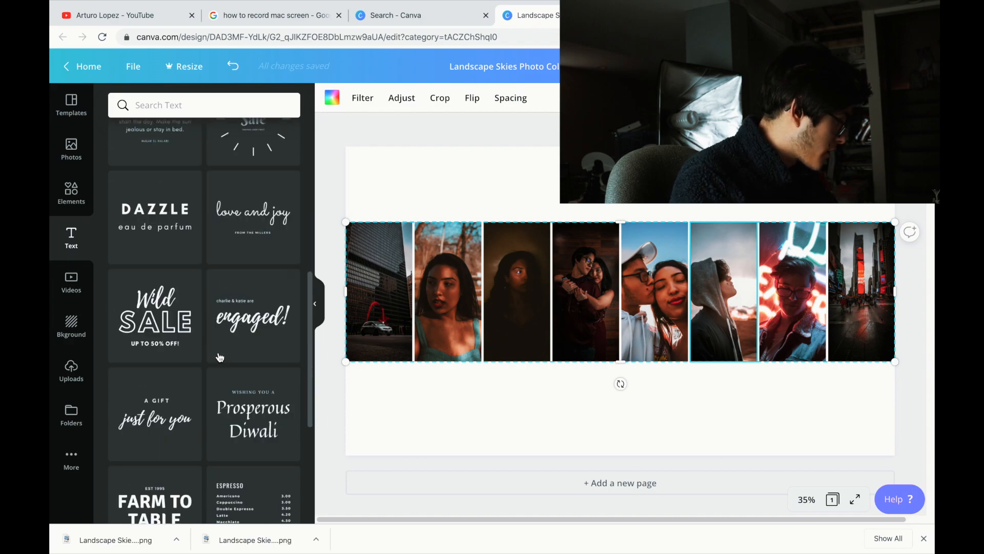
scroll(235, 369, "down", 5)
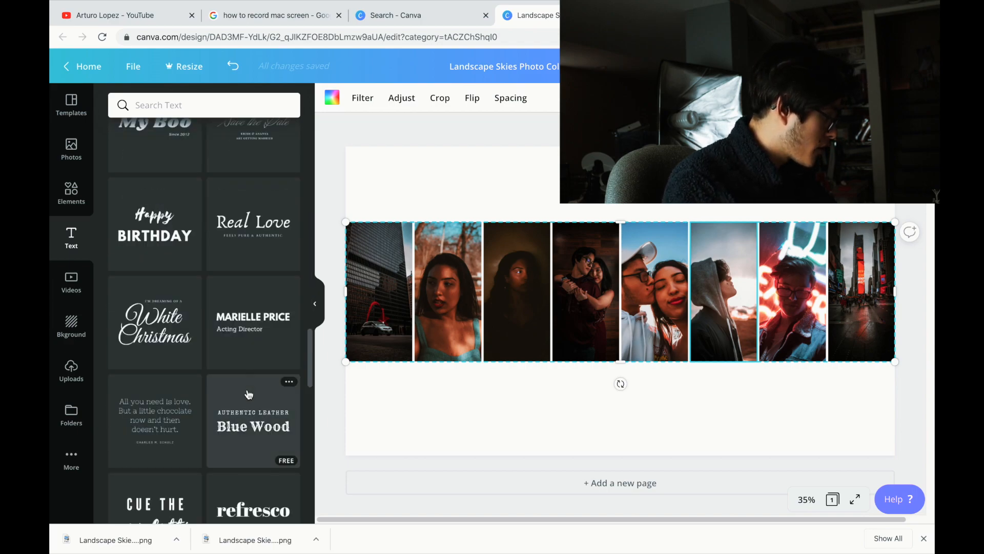
left_click(72, 154)
left_click(73, 105)
Replace the grid search with the Lines elements and add the white brush stroke to the page
left_click(71, 192)
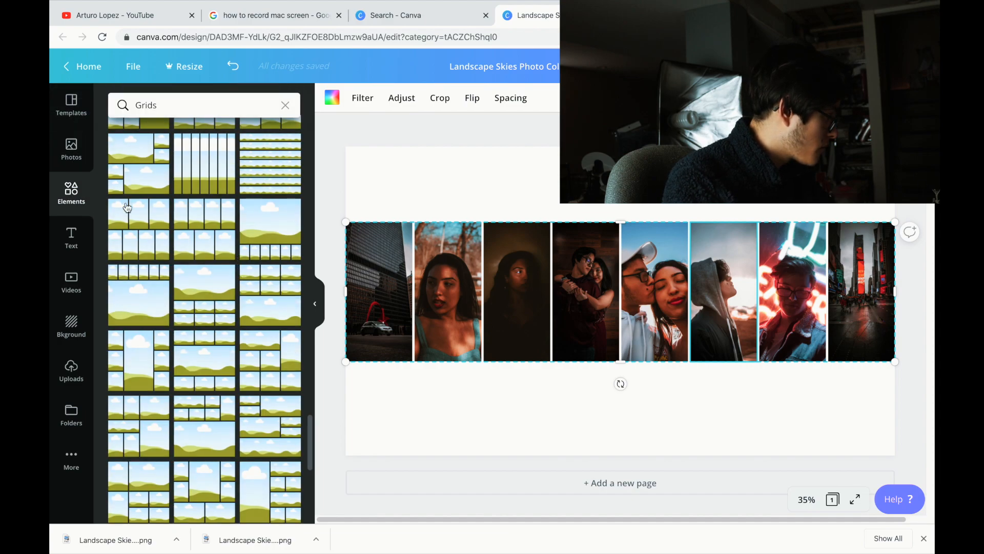
left_click(65, 204)
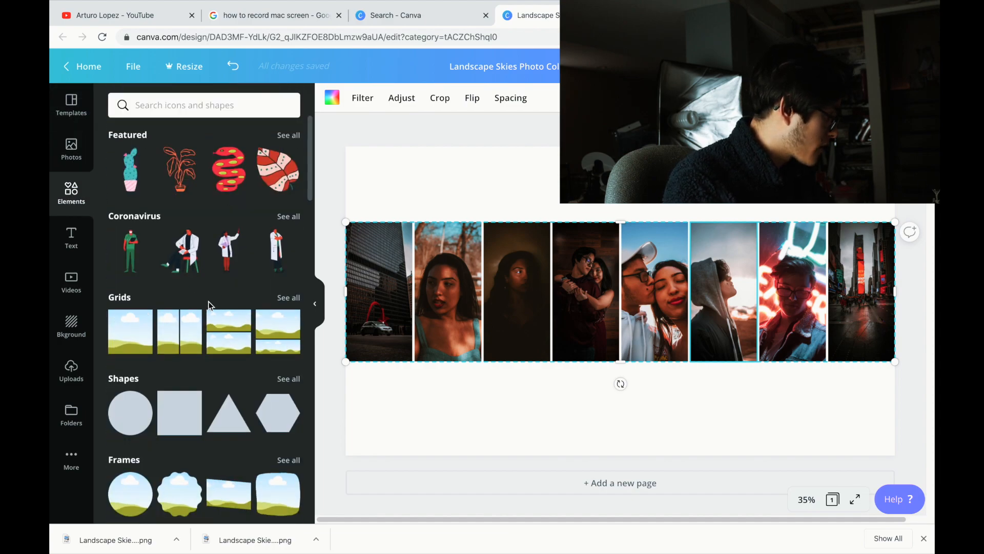
scroll(209, 305, "down", 10)
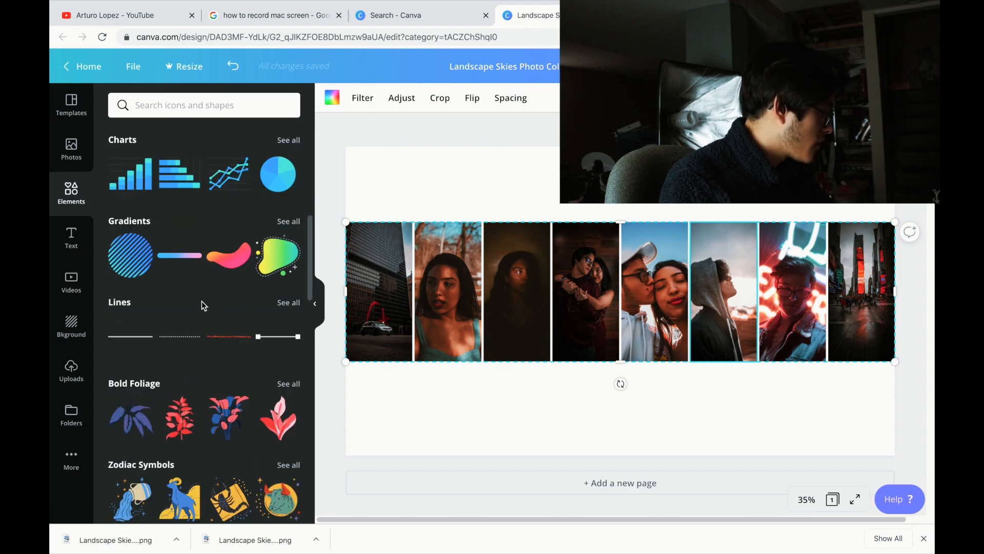
left_click(286, 304)
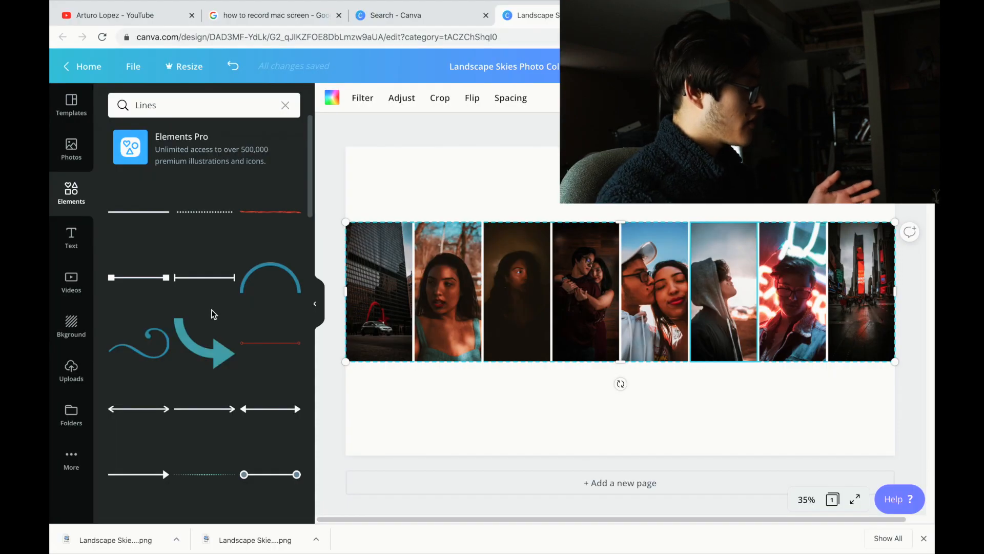
scroll(219, 329, "down", 8)
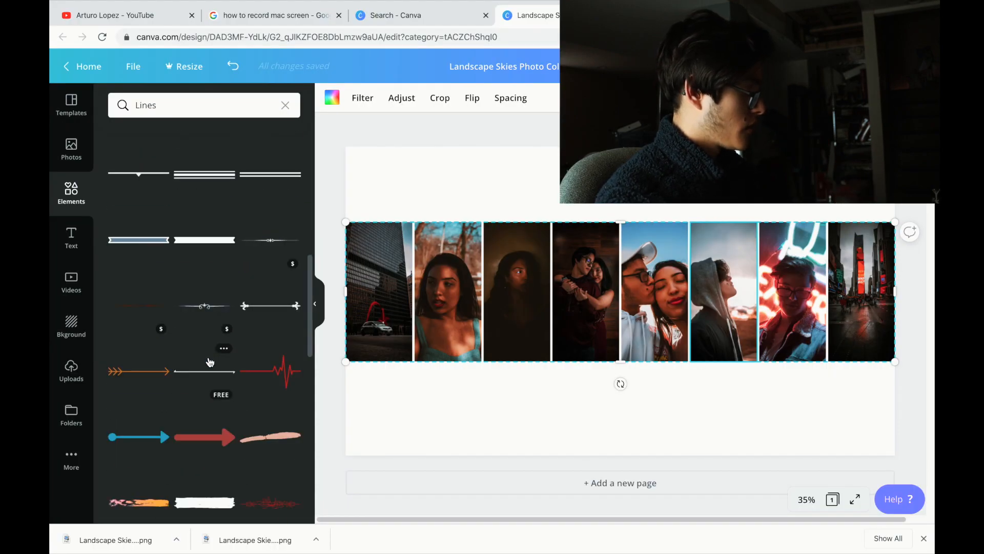
scroll(210, 361, "down", 5)
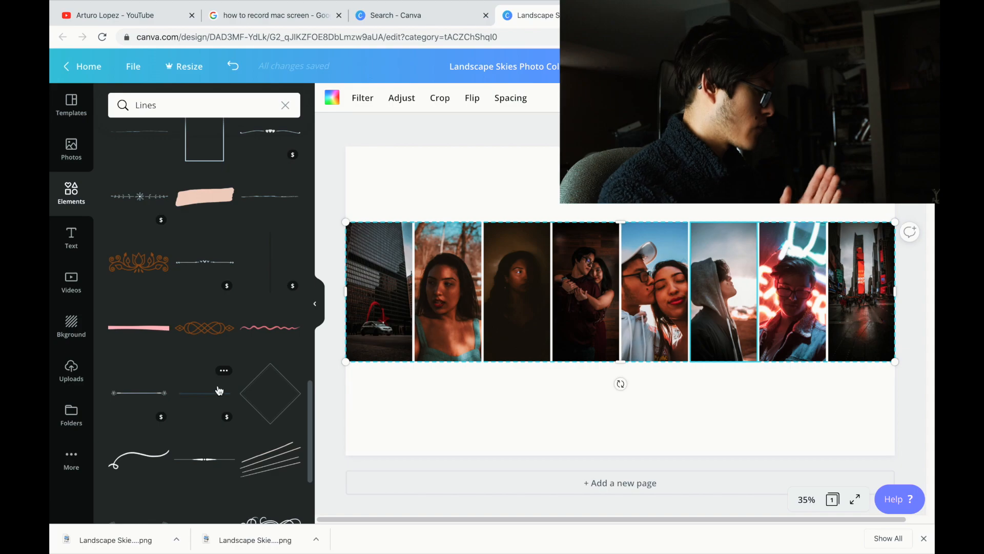
scroll(216, 390, "down", 5)
left_click(205, 480)
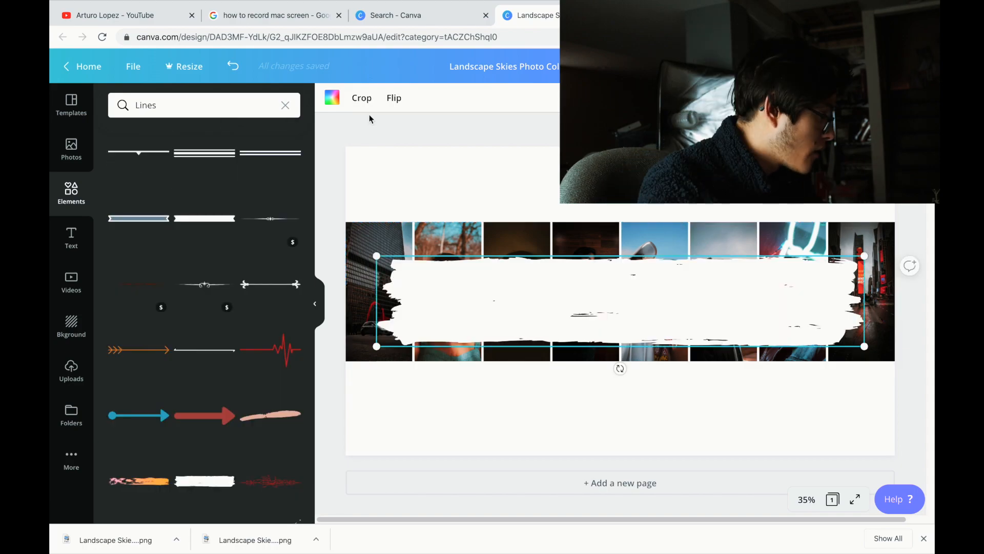
Try the dark plum and muted red photo colours on the brush stroke and return it to white
left_click(332, 104)
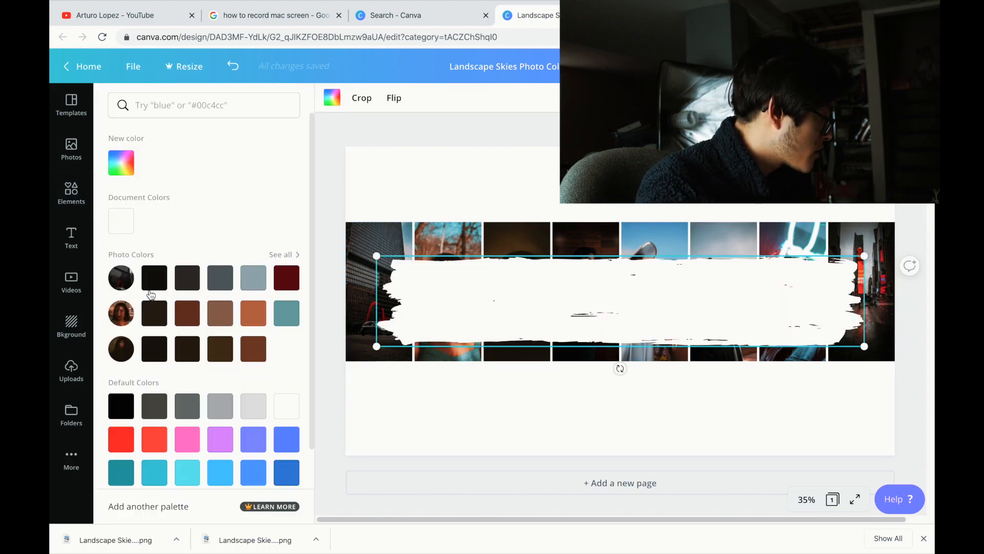
left_click(282, 255)
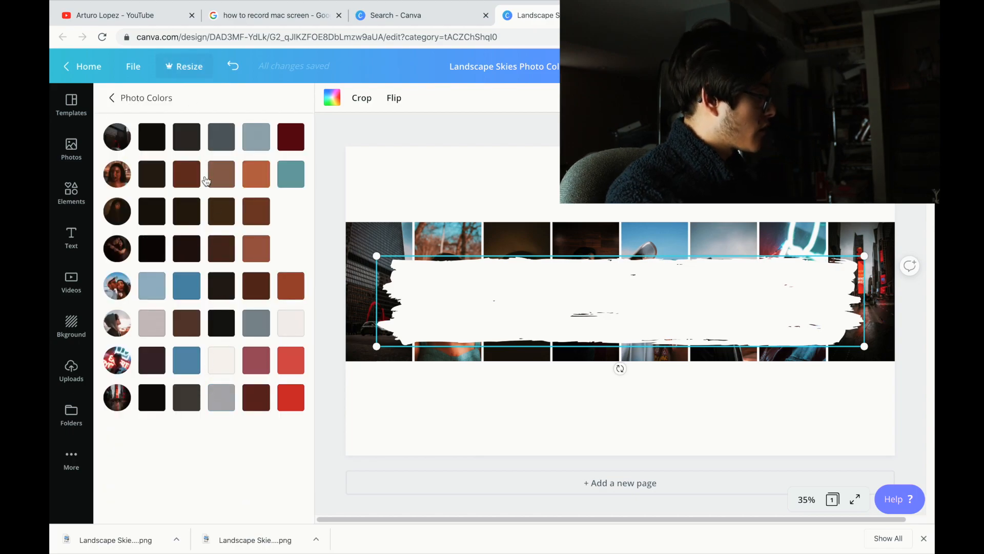
left_click(160, 369)
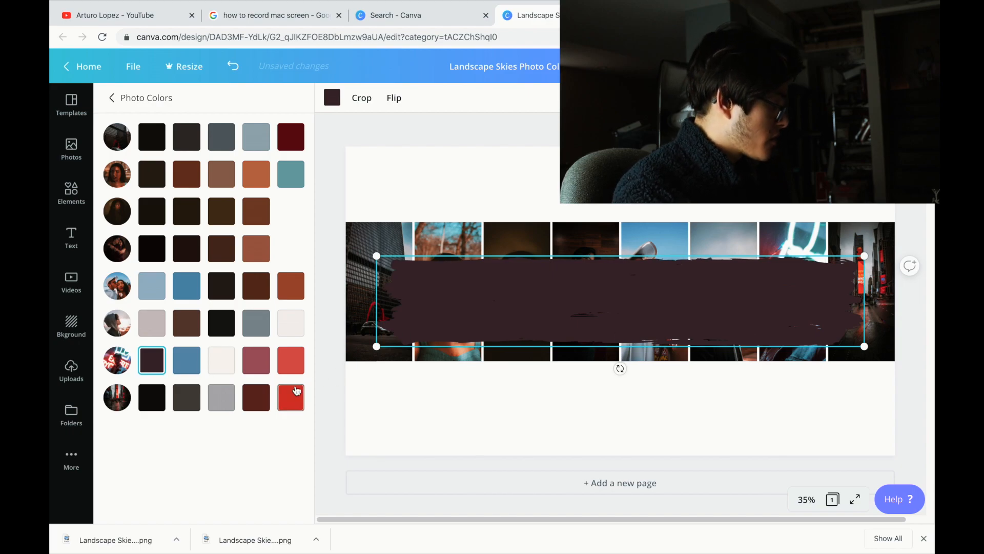
left_click(255, 363)
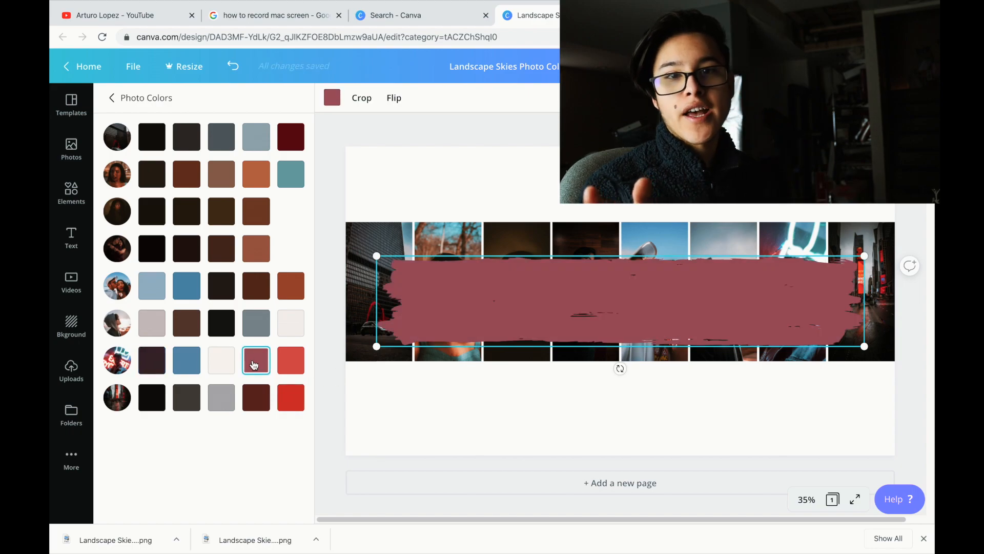
left_click(287, 405)
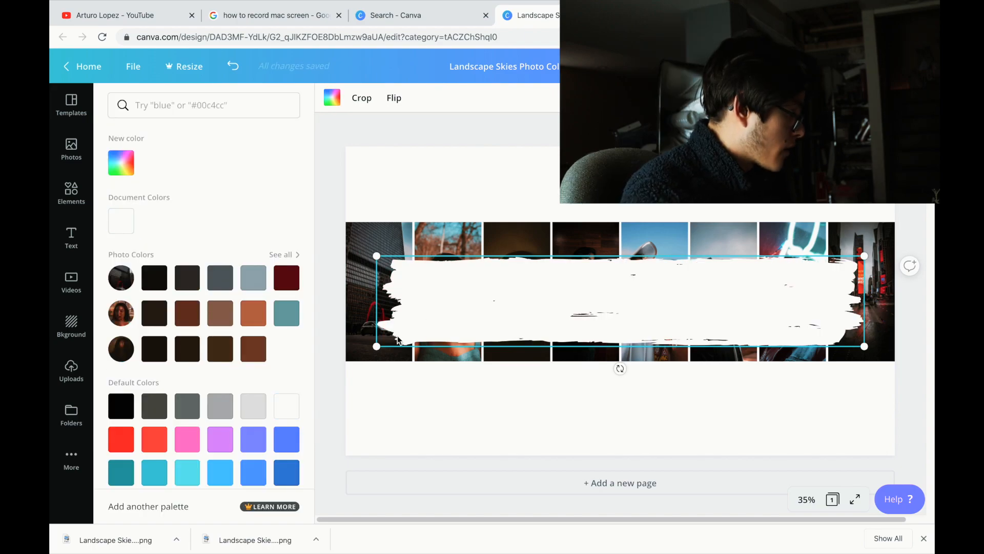
Shrink the brush stroke onto the lower middle of the photo grid and add a subheading with the channel owner's name
left_click_drag(375, 349, 561, 219)
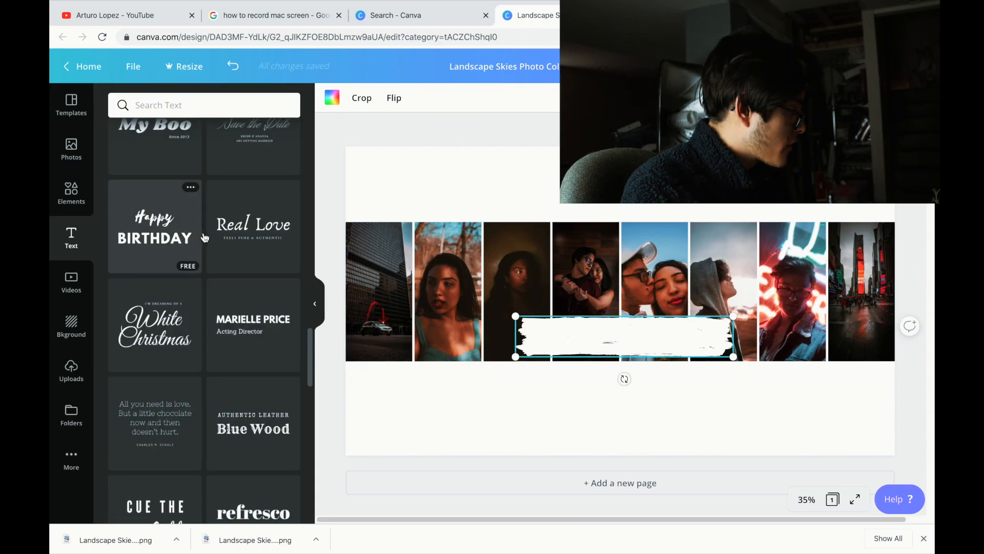
scroll(204, 234, "up", 8)
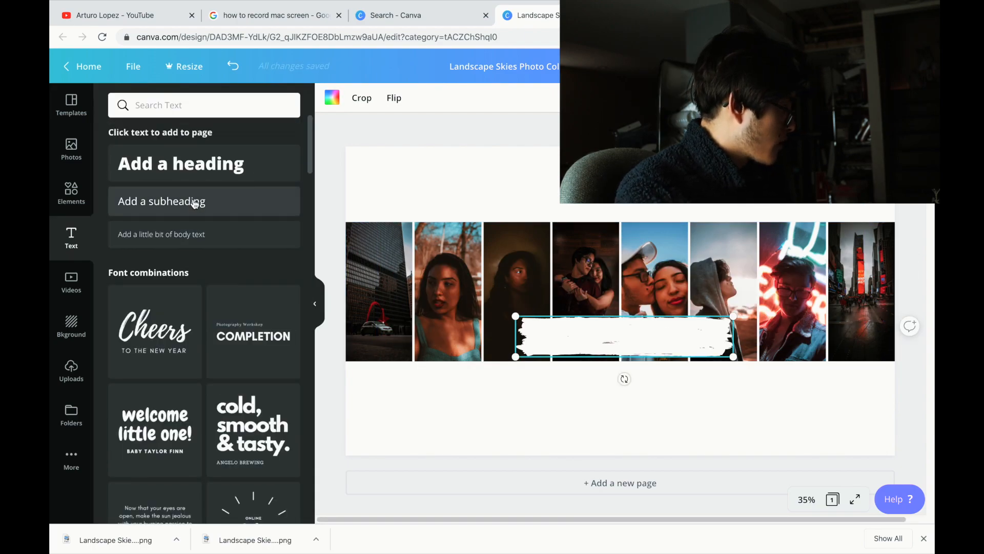
left_click(164, 207)
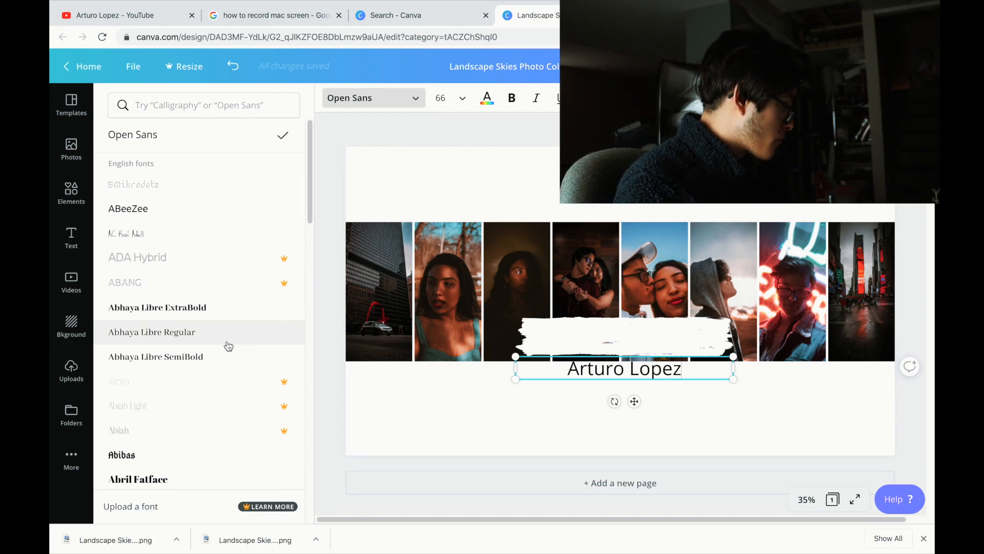
Set the name text to the Caveat font and place it on the upper part of the white brush stroke
scroll(231, 351, "down", 10)
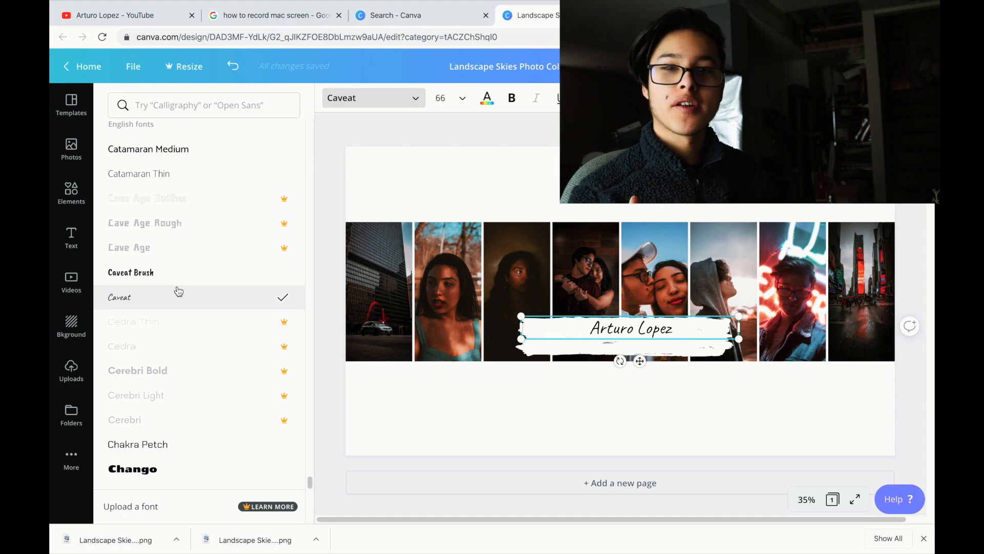
scroll(208, 358, "down", 10)
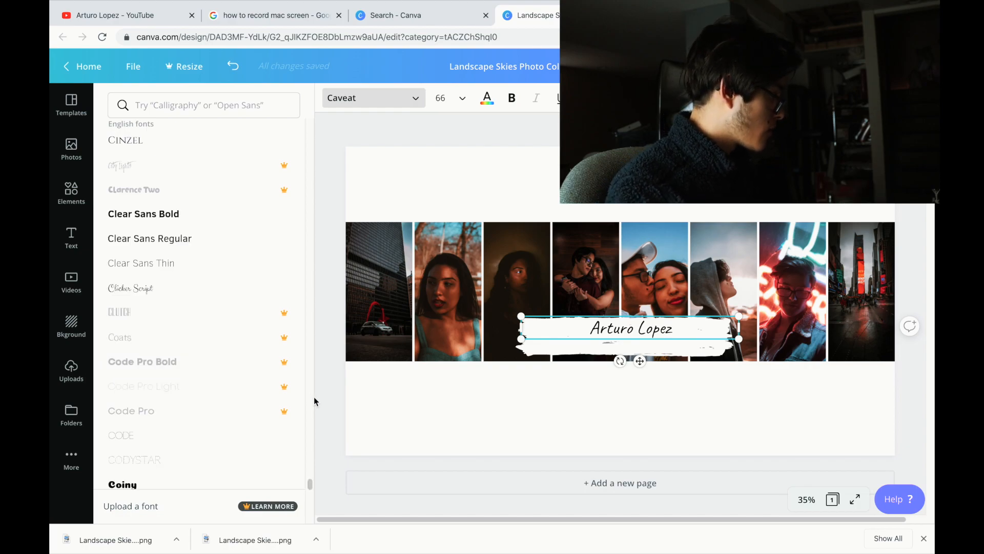
left_click(369, 403)
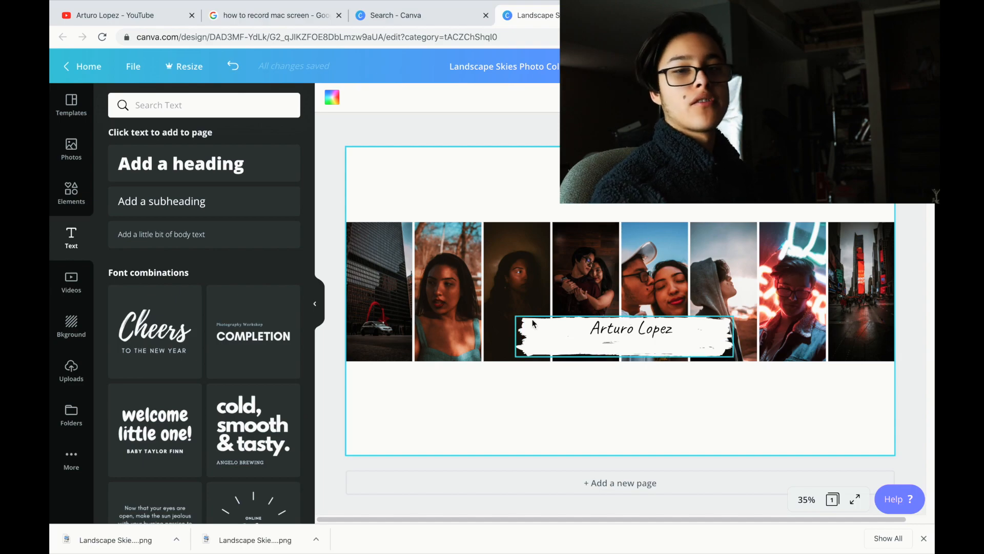
Add body text reading "Photography and tech" on the brush stroke below the name
left_click(205, 241)
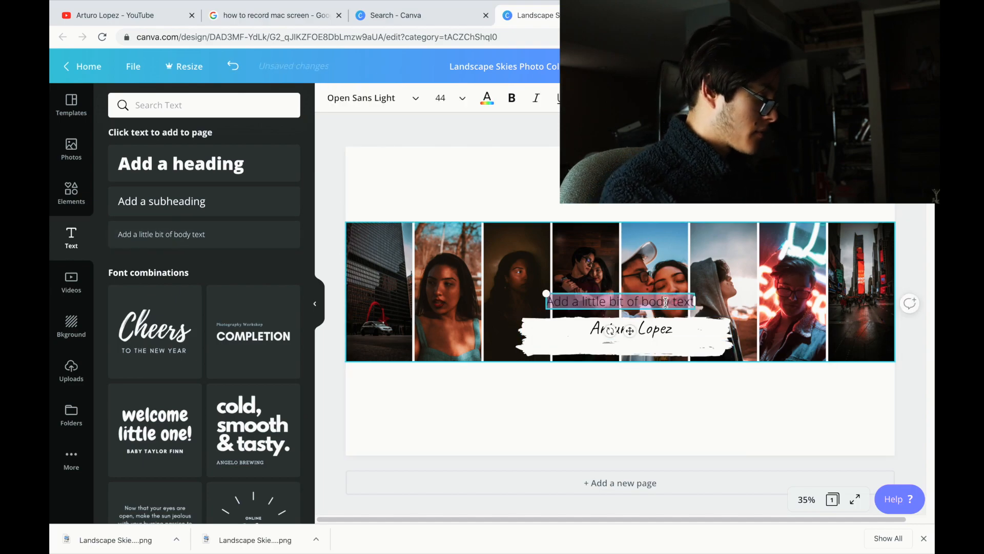
key("BackSpace")
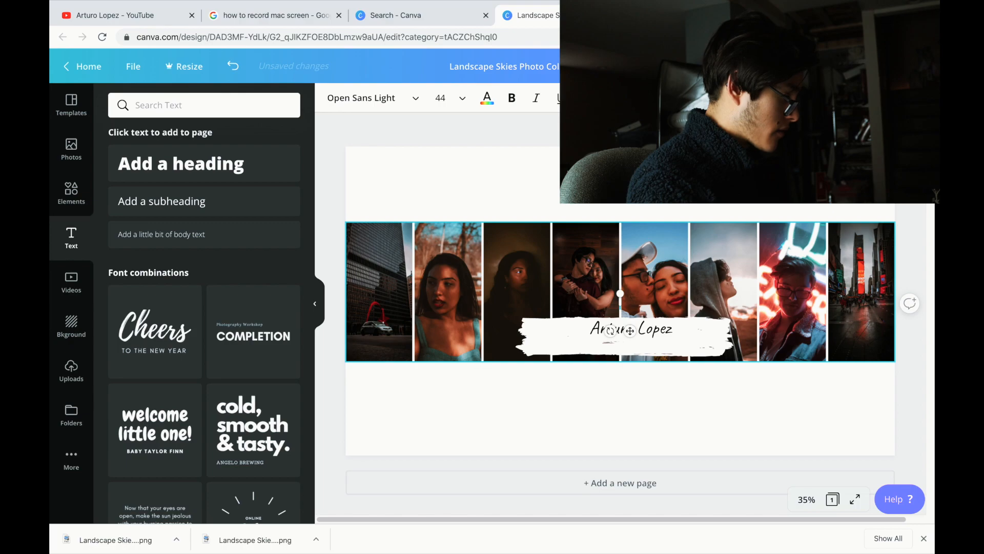
key("t")
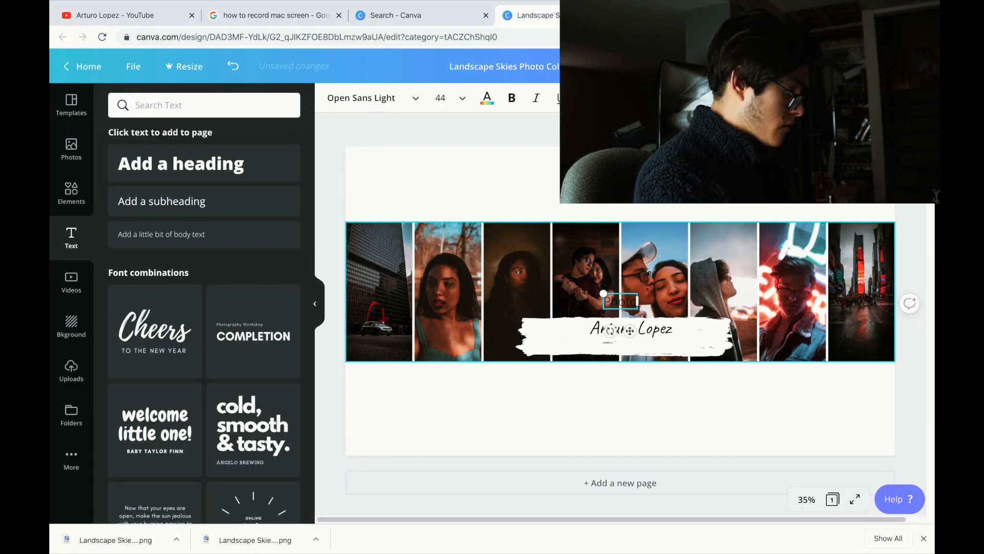
left_click_drag(615, 303, 687, 345)
Set the "Photography and tech" text to the Caveat font and centre it beneath the name
left_click(361, 98)
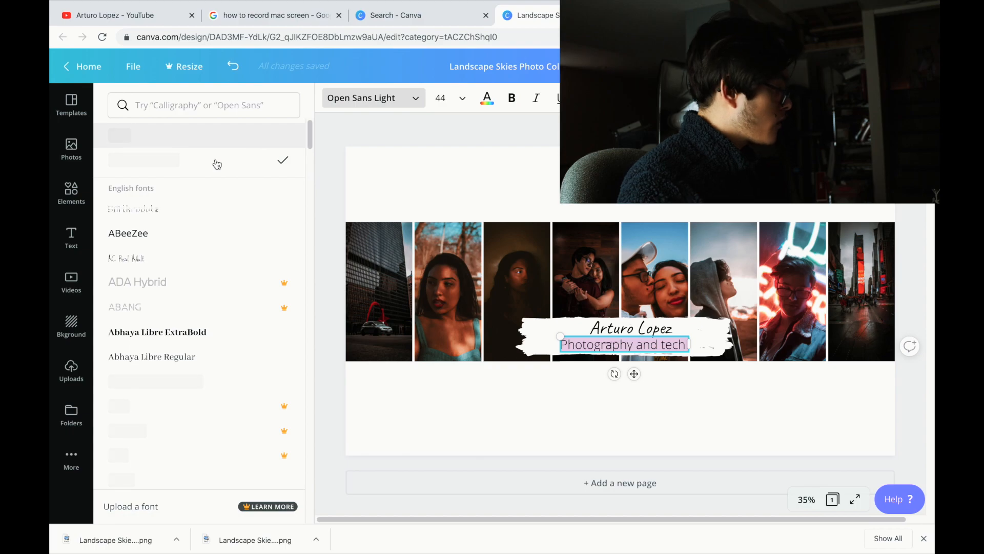
left_click(217, 164)
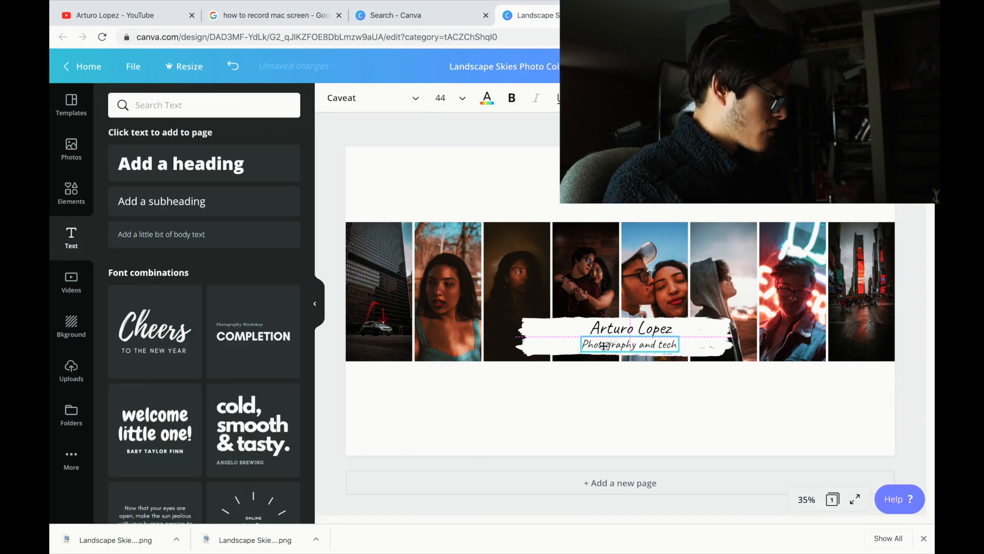
left_click(606, 343)
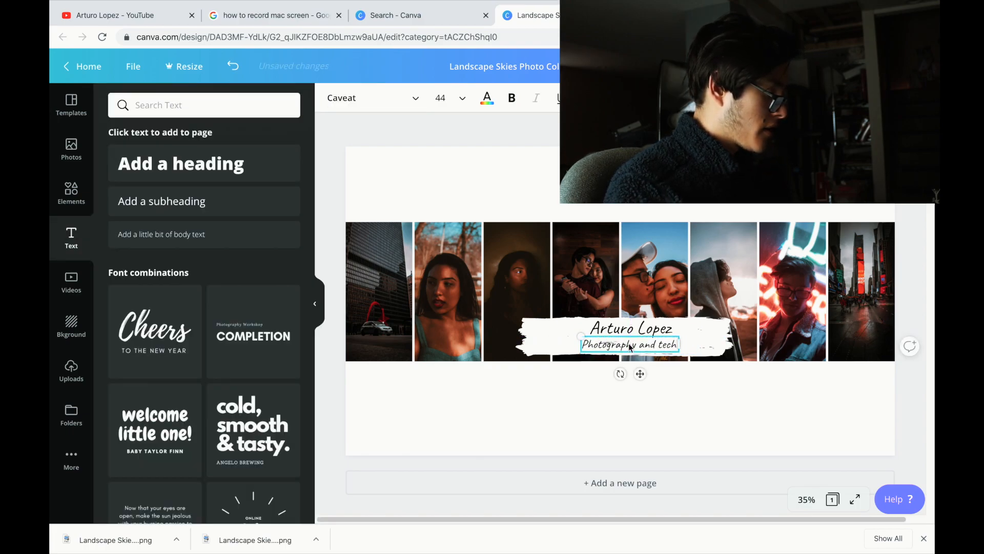
Set the name text on the white brush stroke to font size 72
left_click(661, 329)
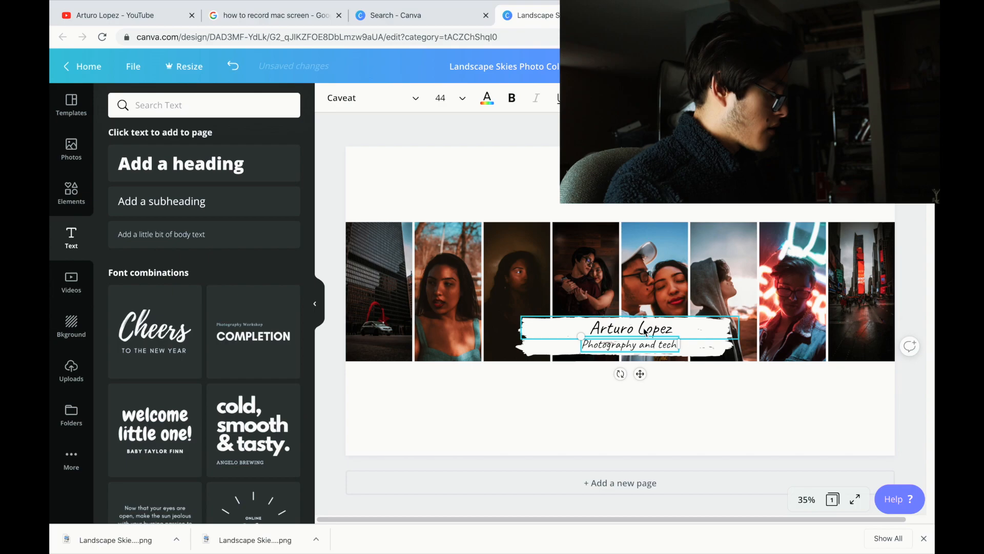
left_click(444, 98)
scroll(457, 243, "down", 5)
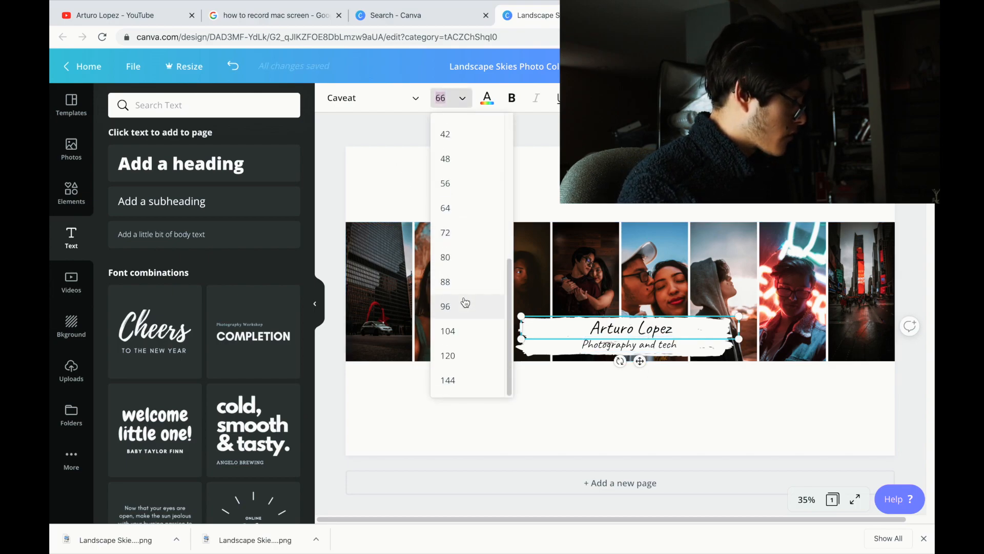
left_click(454, 232)
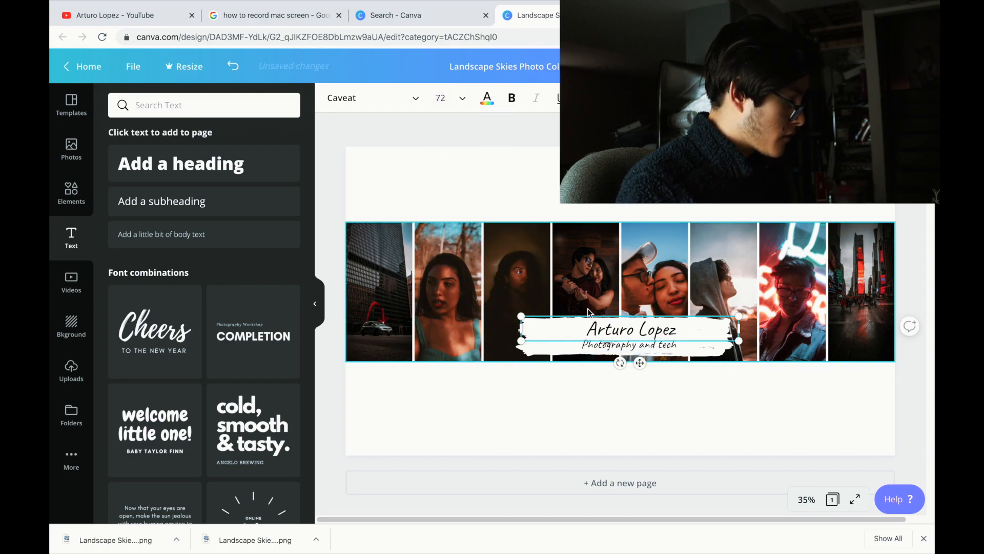
left_click(780, 269)
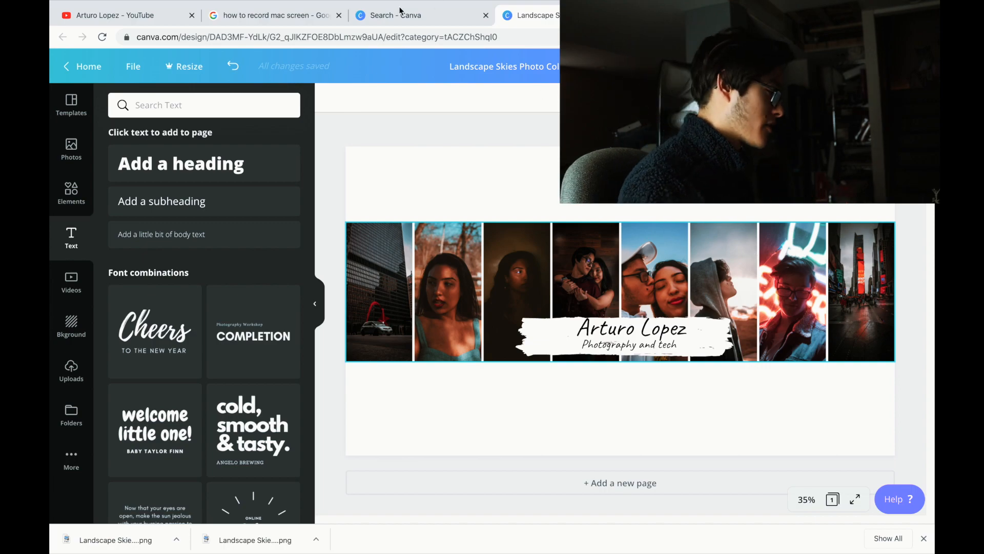
Paste the social media handle text and try it in the upper-right and lower-left corners of the photo grid
key("ctrl+v")
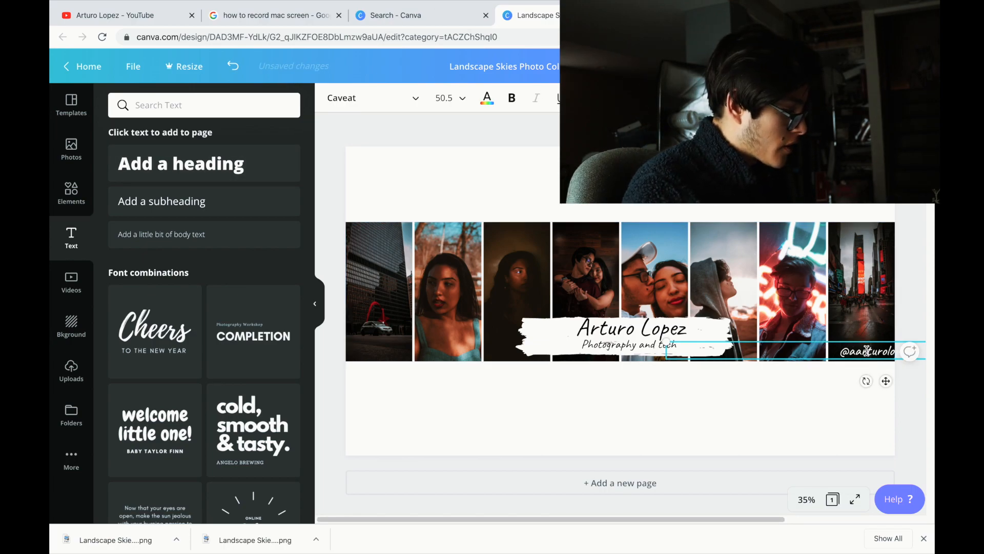
left_click(820, 384)
left_click_drag(836, 358, 829, 237)
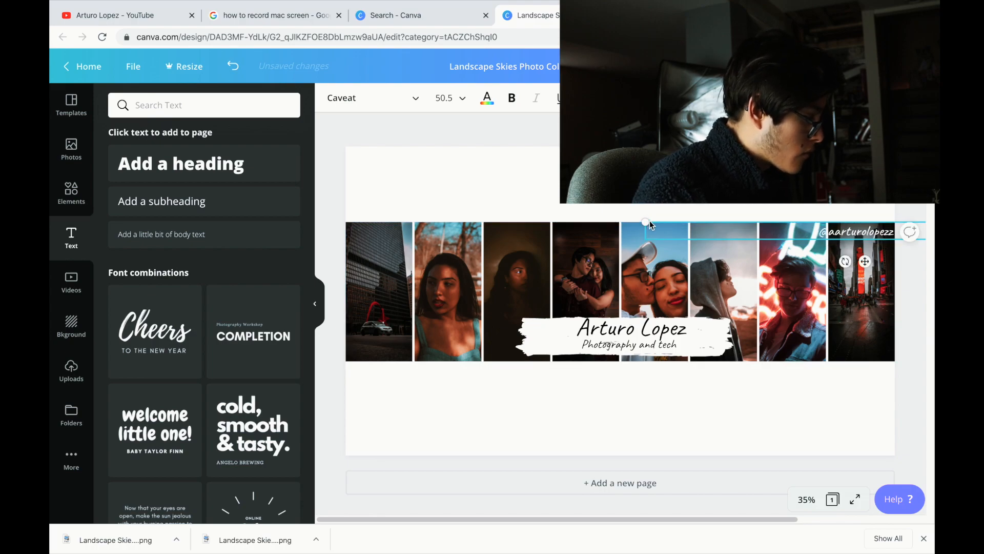
left_click_drag(843, 233, 378, 355)
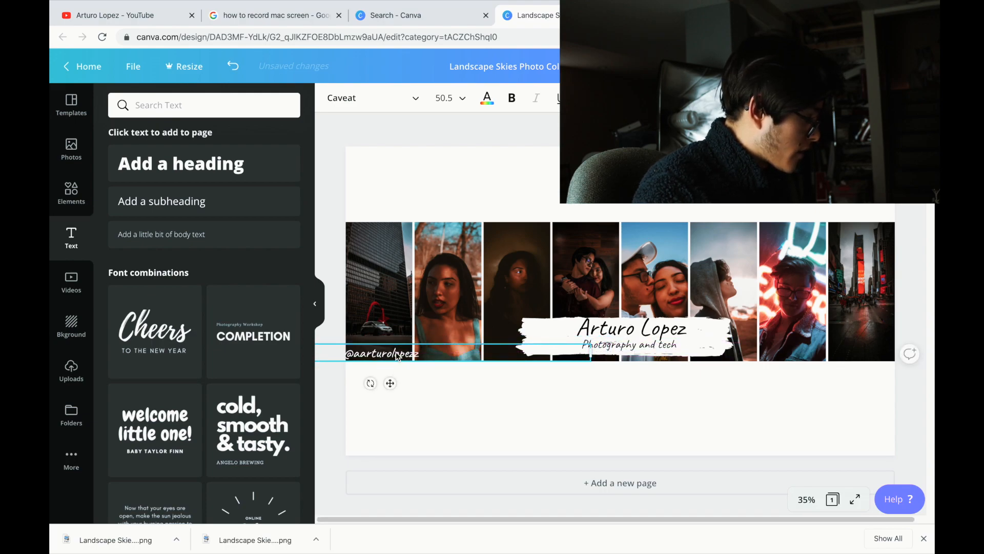
Shrink the handle text to about size 43.9 and place it in the photo grid's upper-right corner, over the last photo
left_click_drag(398, 355, 894, 261)
left_click_drag(671, 252, 725, 256)
left_click_drag(877, 264, 823, 232)
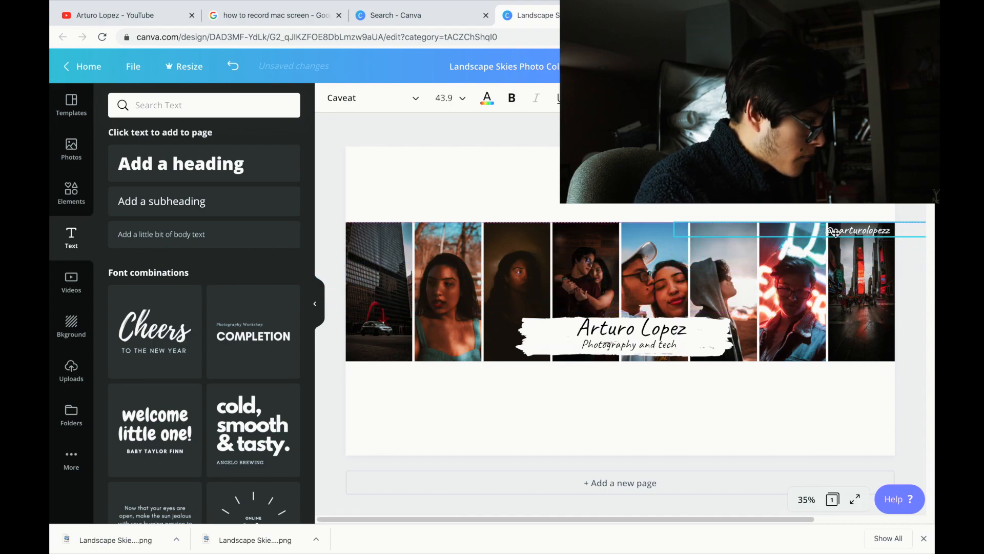
left_click(863, 397)
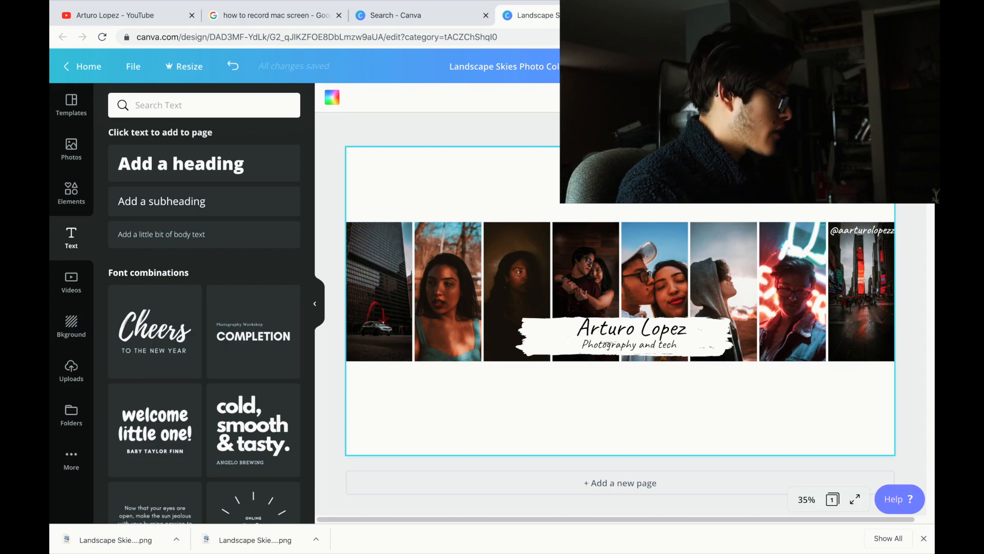
Search the web for "google" in a new browser tab and activate the results page's search field for another query
key("ctrl+t")
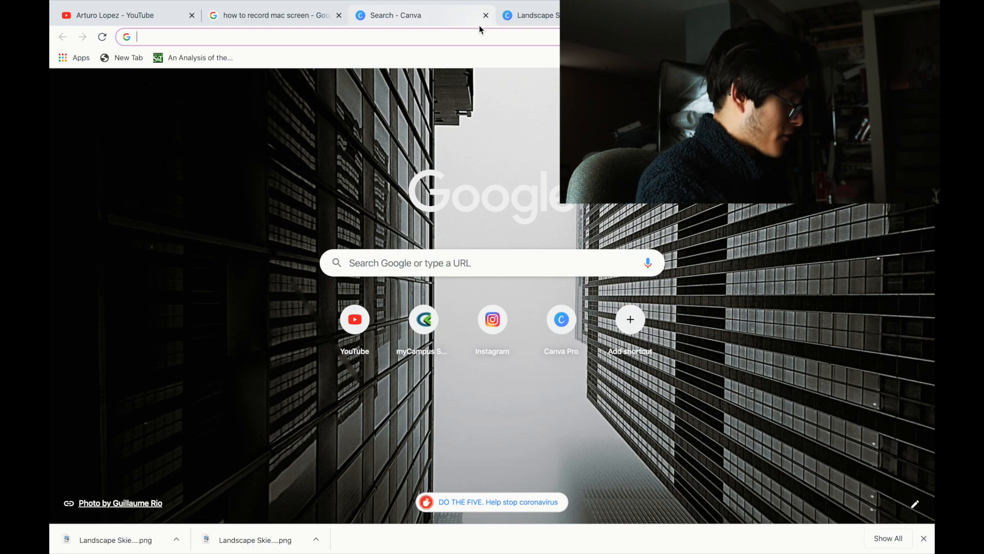
type("google")
key("Return")
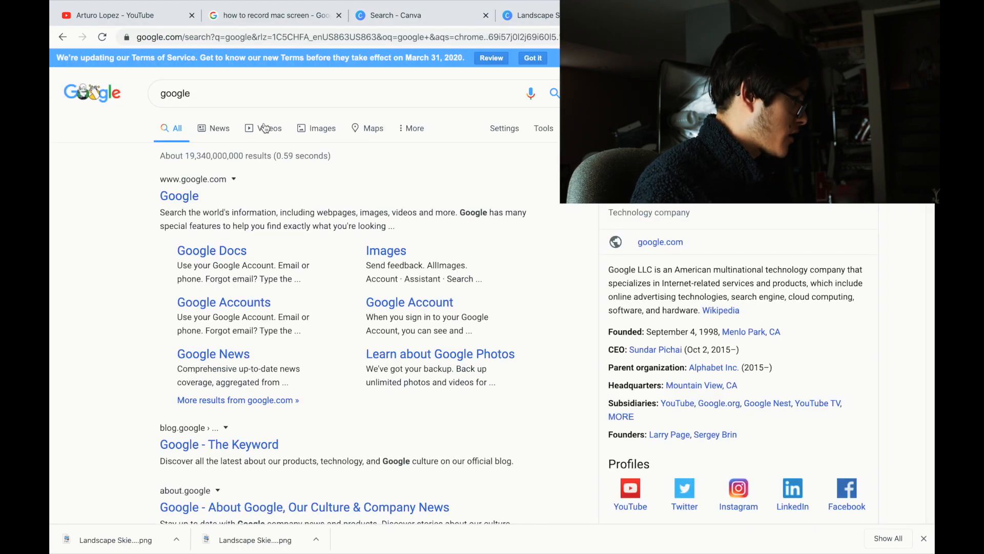
left_click(241, 99)
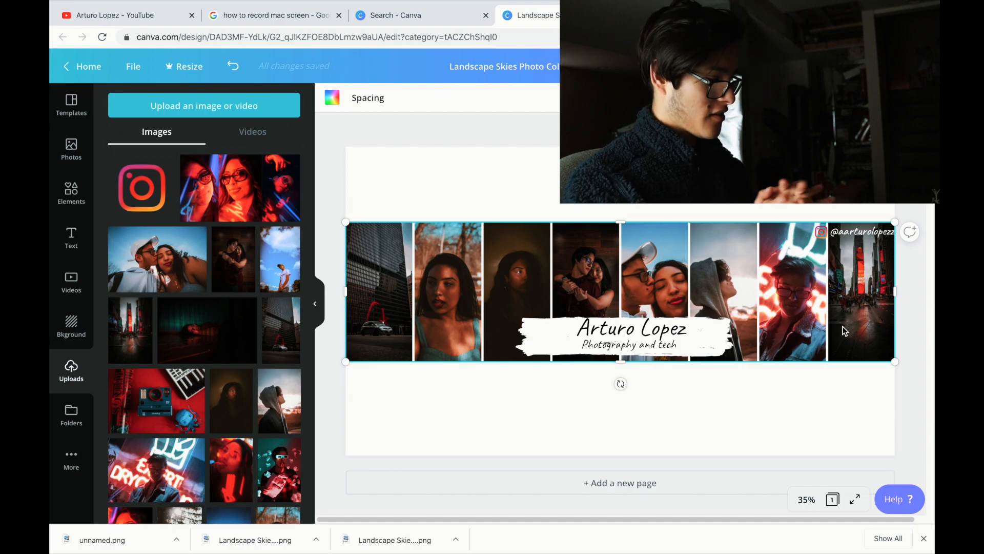
Download the finished channel art design
left_click(872, 66)
left_click(860, 291)
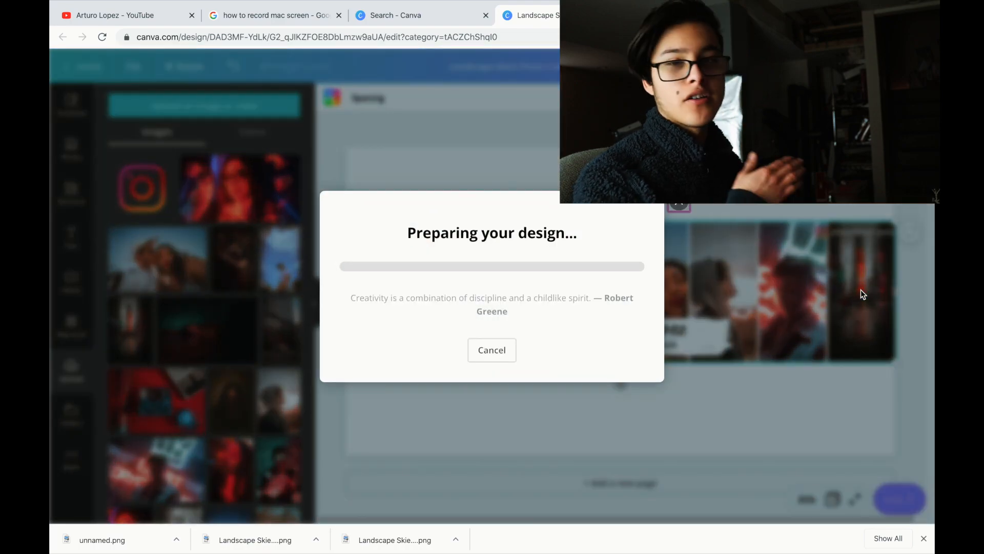